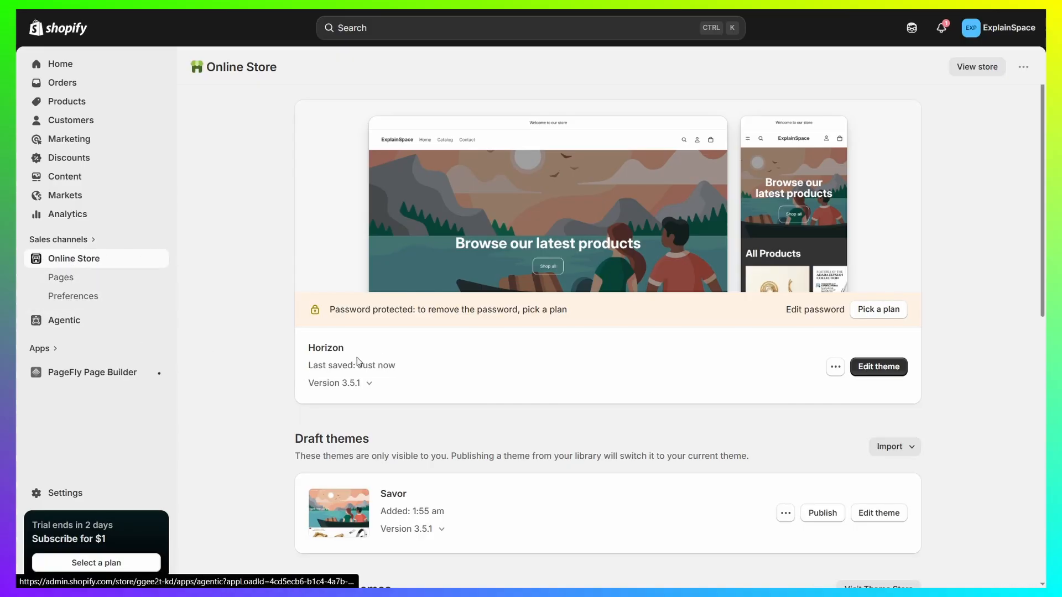
- Open the Horizon theme for editing and delete the Hero section from the home page template
click(888, 367)
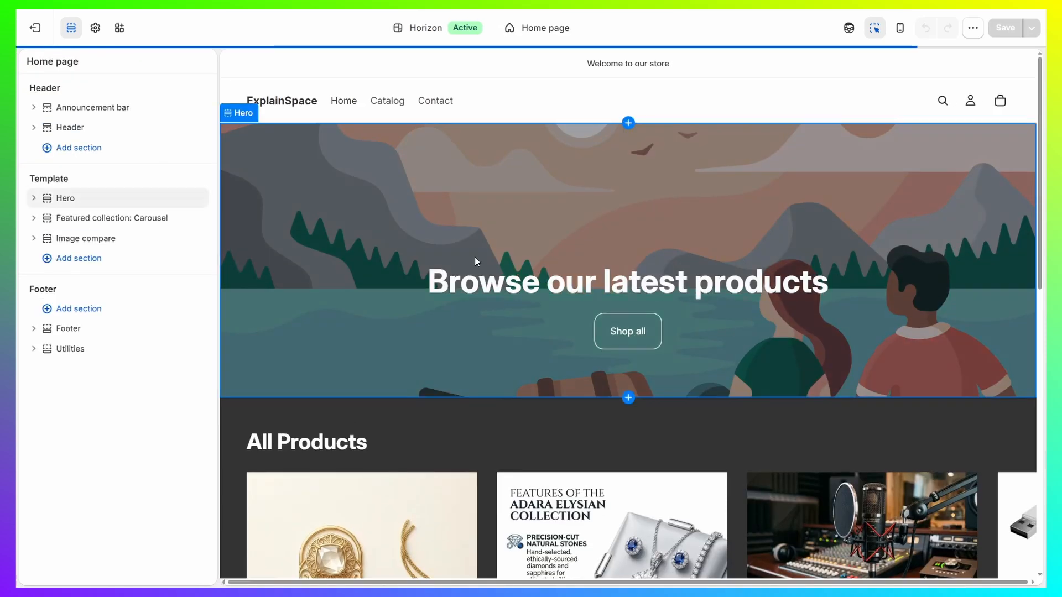
click(615, 199)
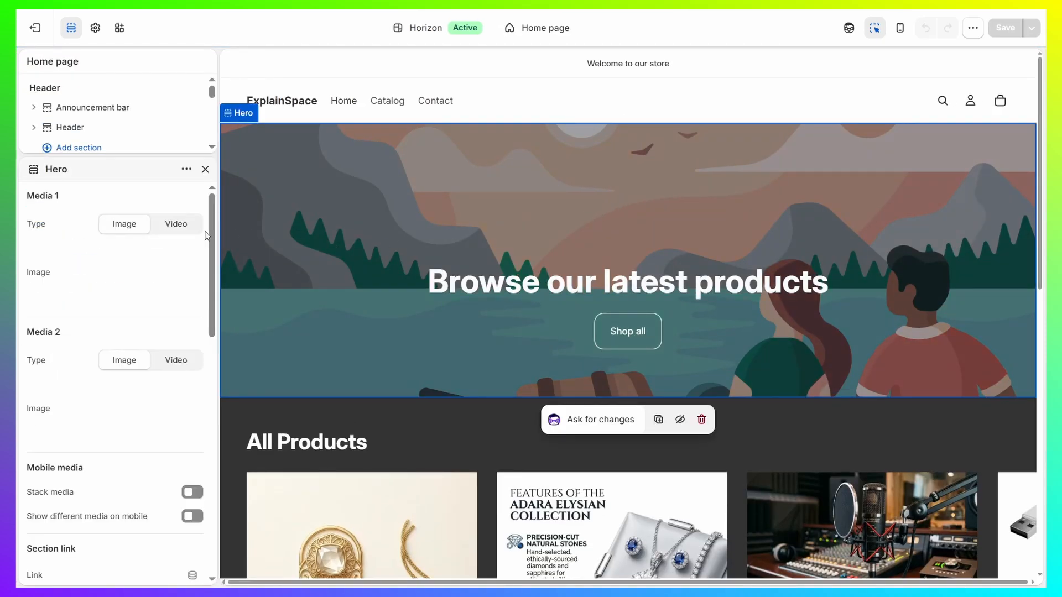
click(204, 169)
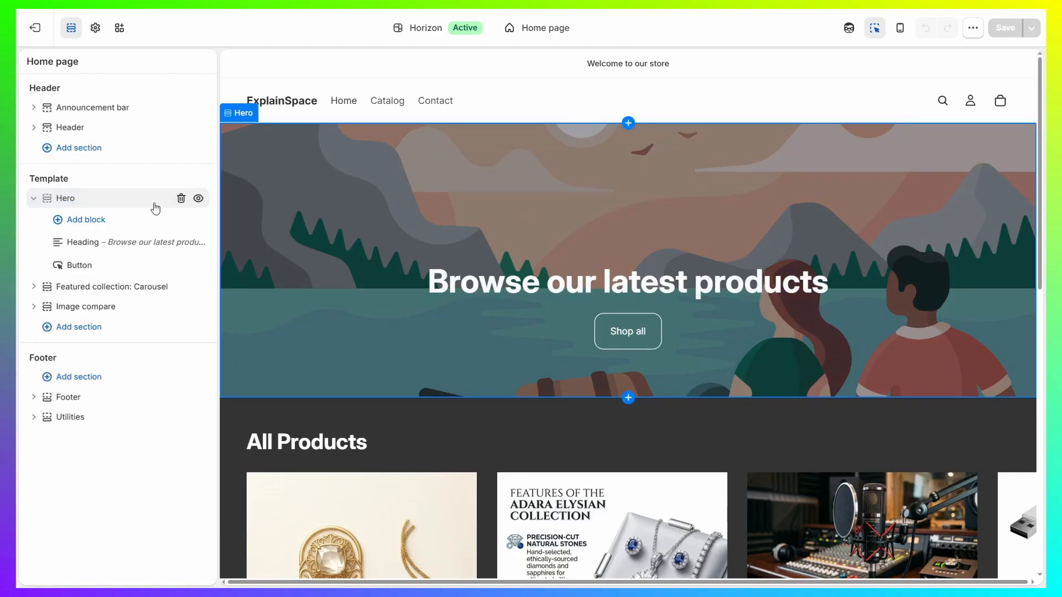
click(181, 200)
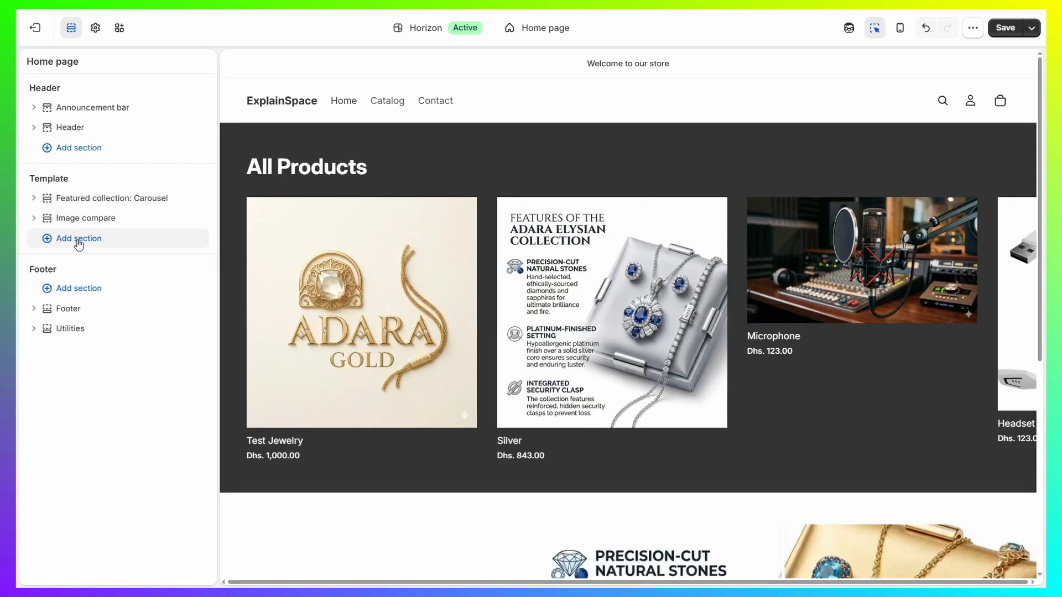
- Browse the sections that can be added to the home page template and search them for "video"
click(78, 238)
scroll(280, 354, down, 1)
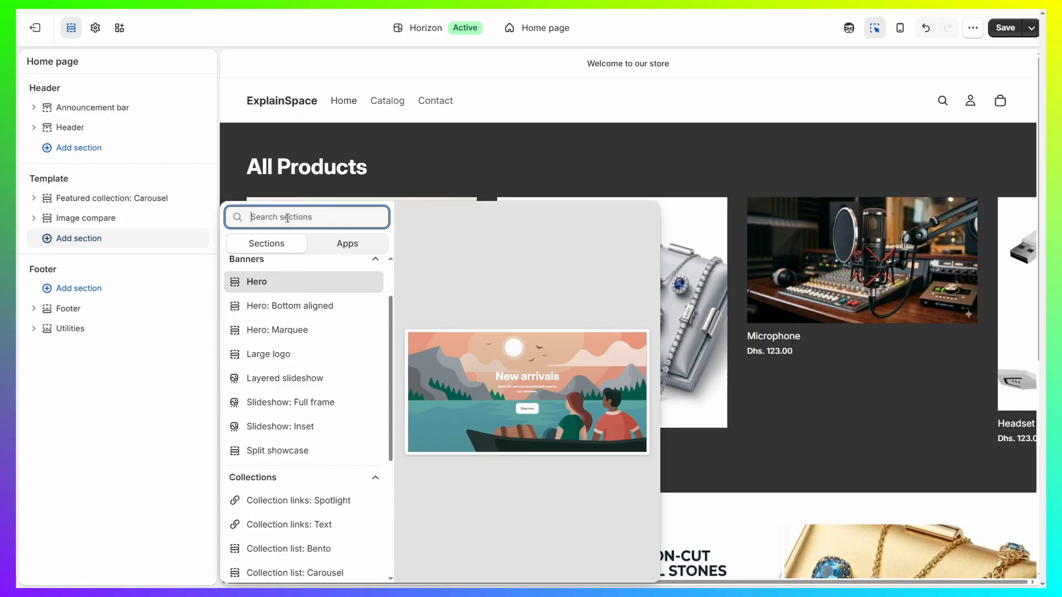
text(video)
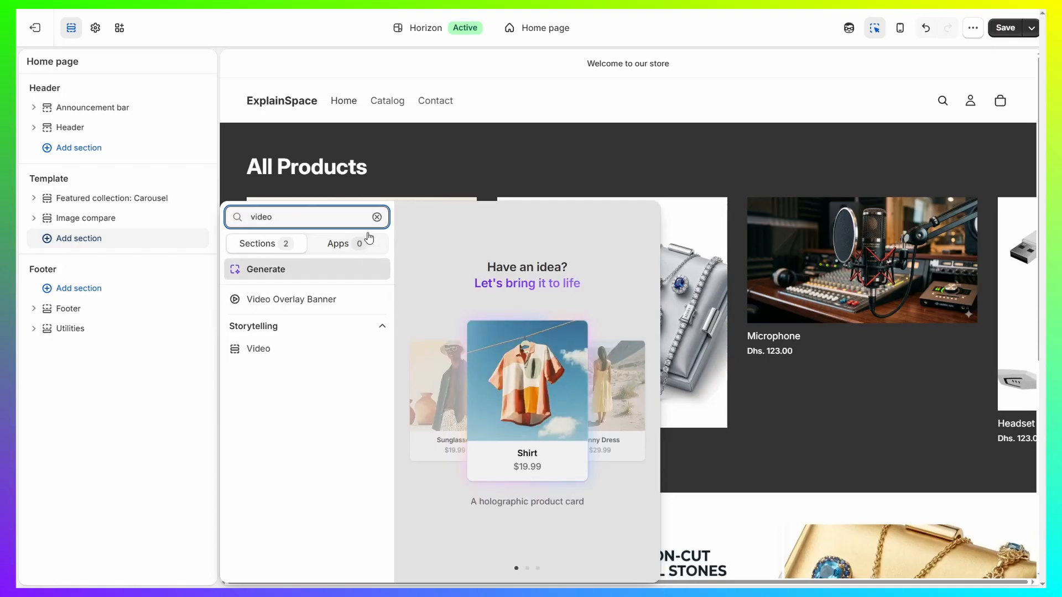
click(377, 217)
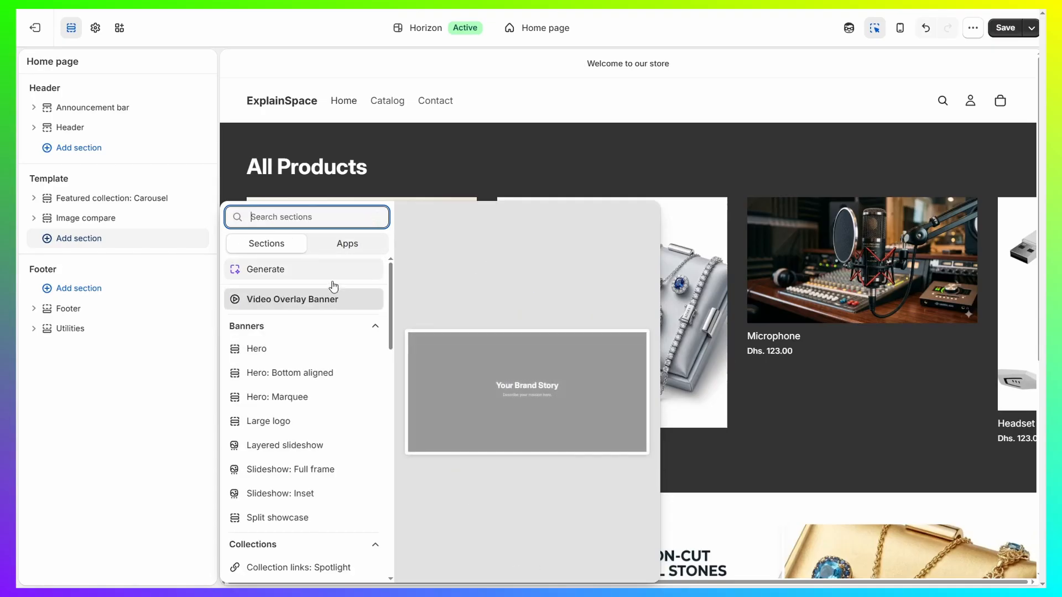
- Add a Hero banner section to the template and move it above the Featured collection carousel
click(260, 351)
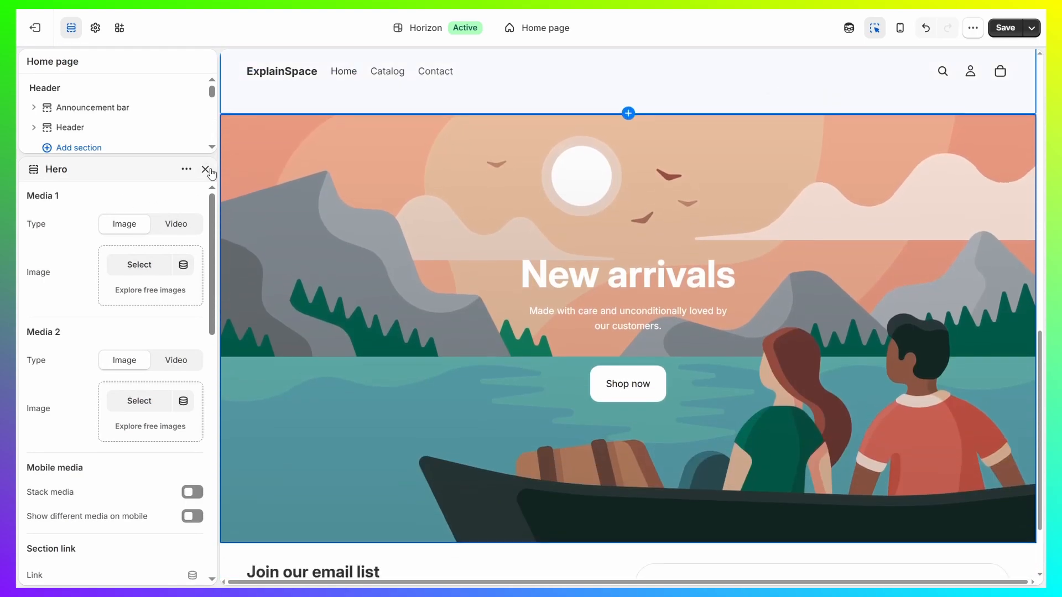
click(208, 172)
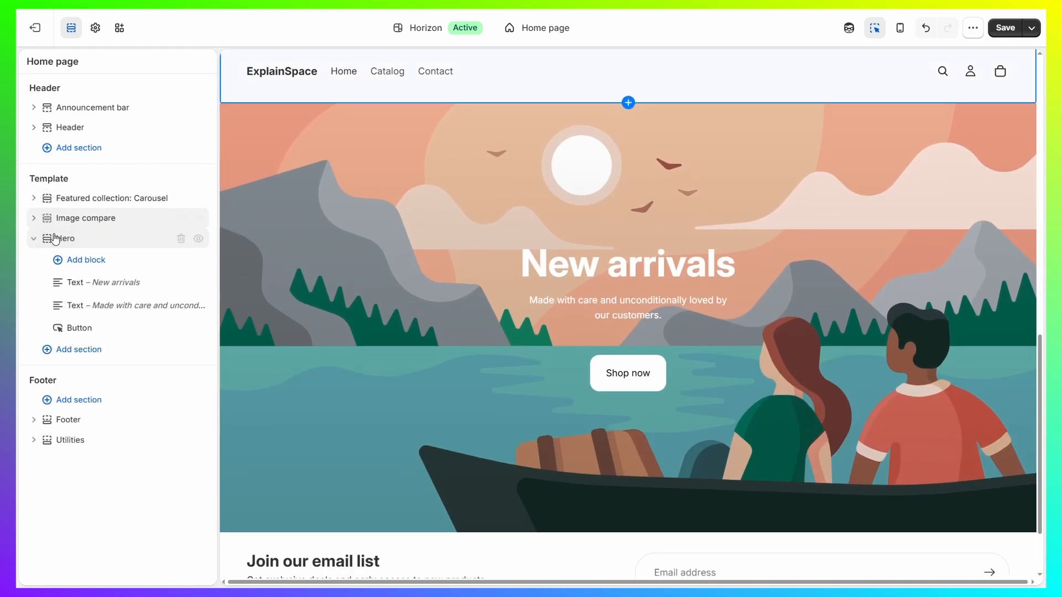
drag(48, 238, 47, 199)
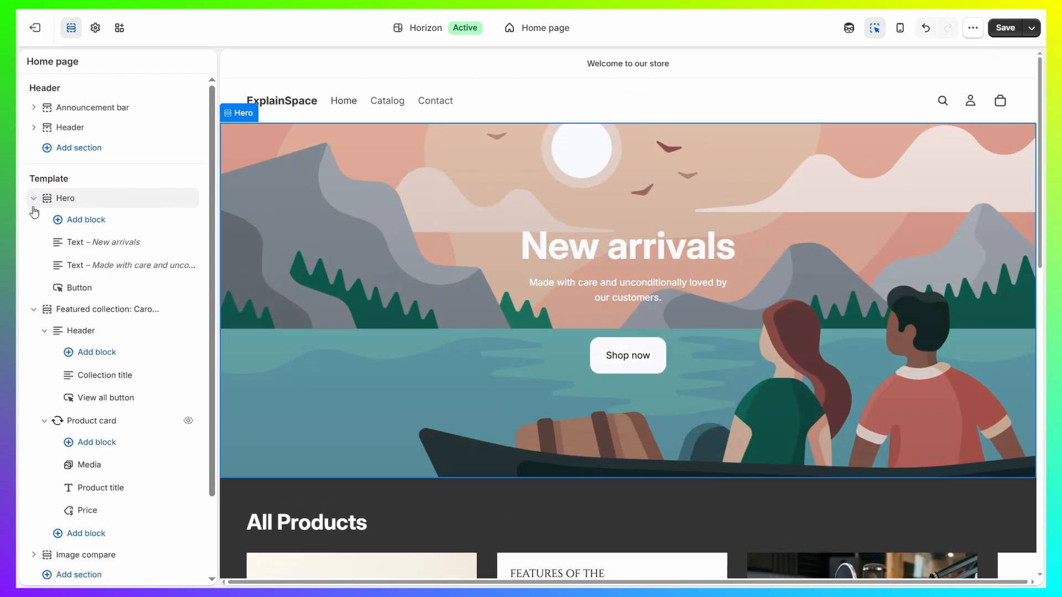
click(36, 310)
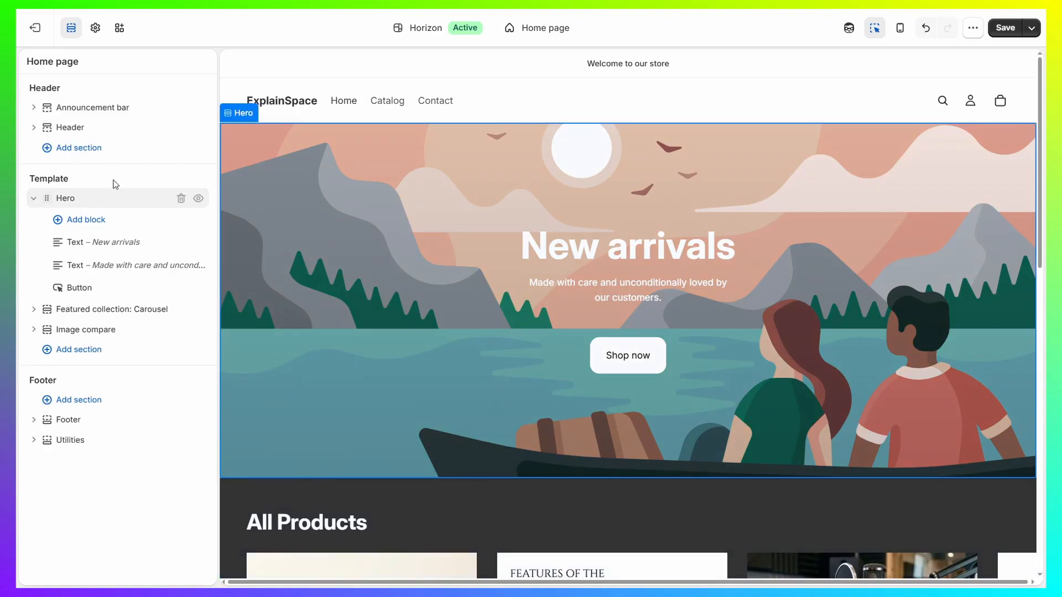
- Set the Hero section's Media 1 type to Video, then check its video file picker and the remaining section settings
click(94, 200)
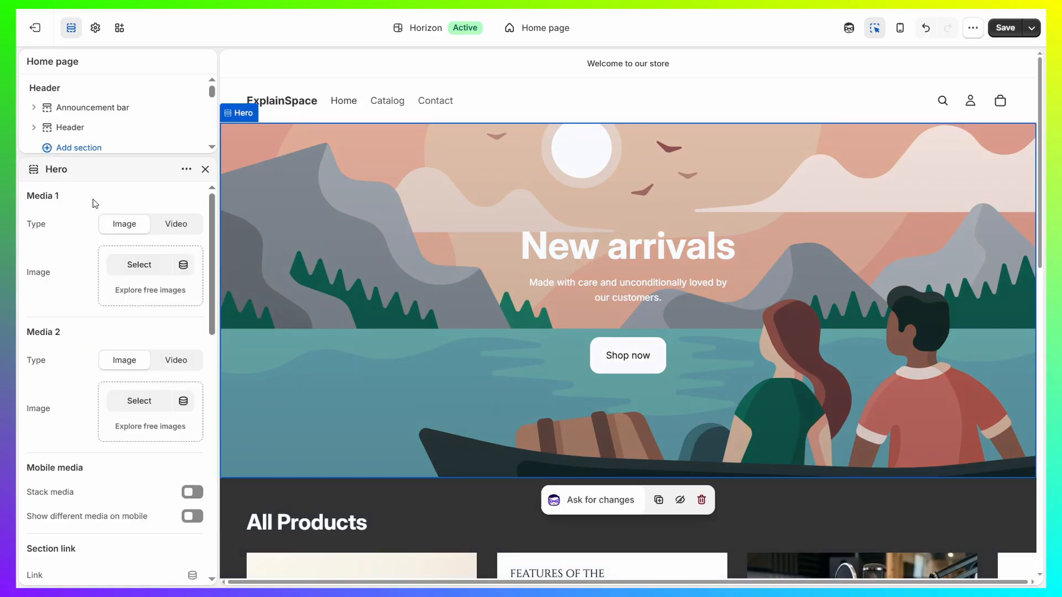
drag(29, 229, 64, 230)
click(178, 225)
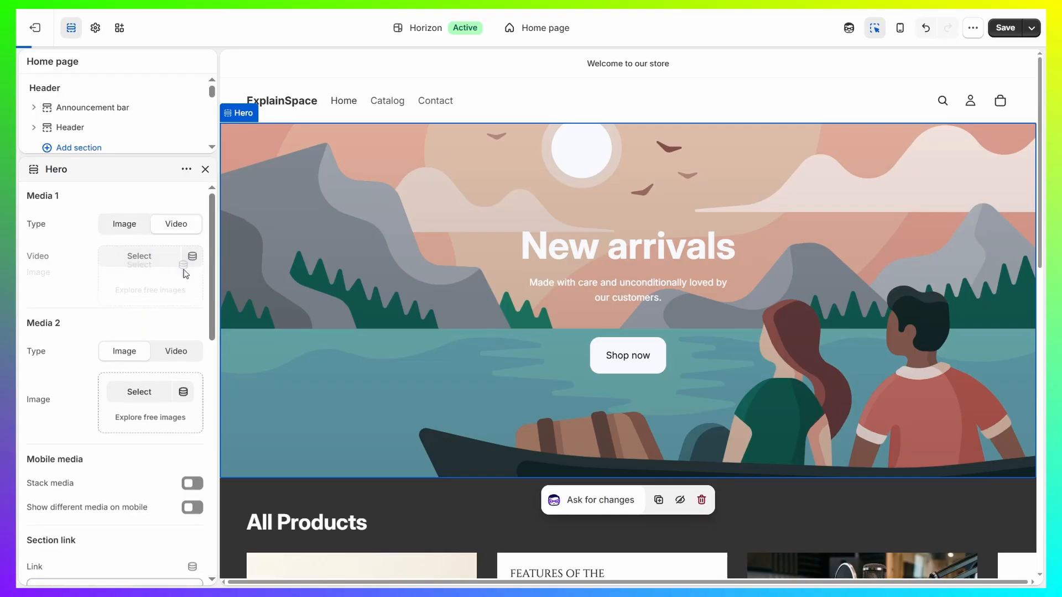
click(139, 259)
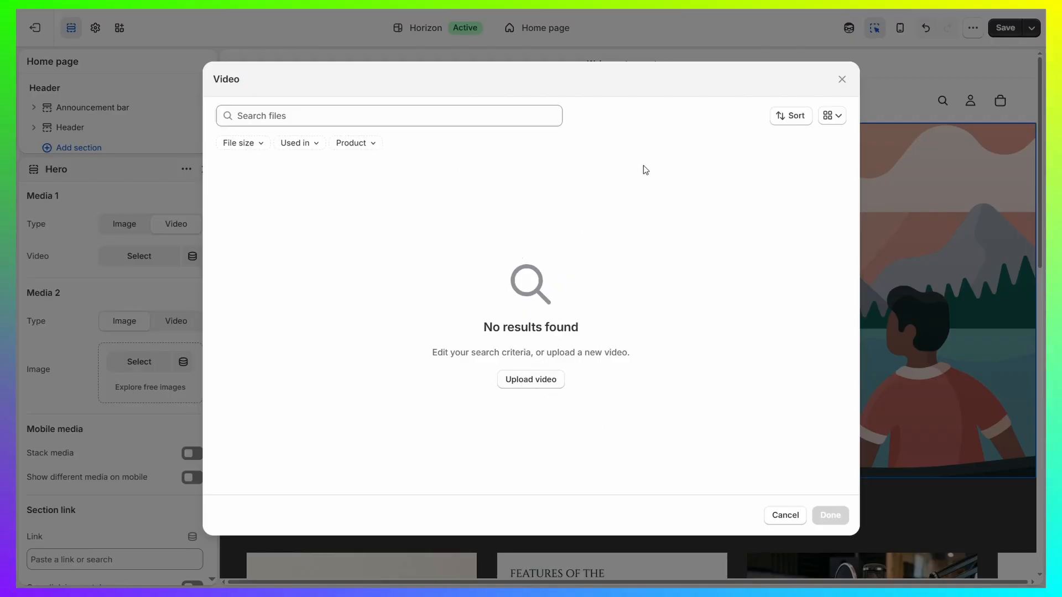
click(843, 79)
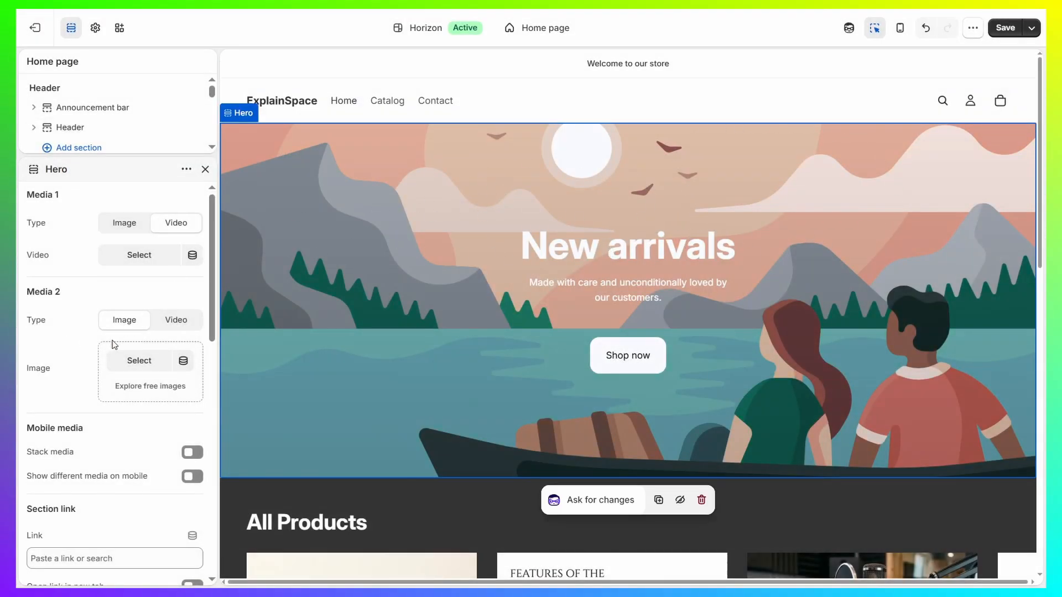
scroll(111, 343, down, 7)
scroll(113, 290, down, 4)
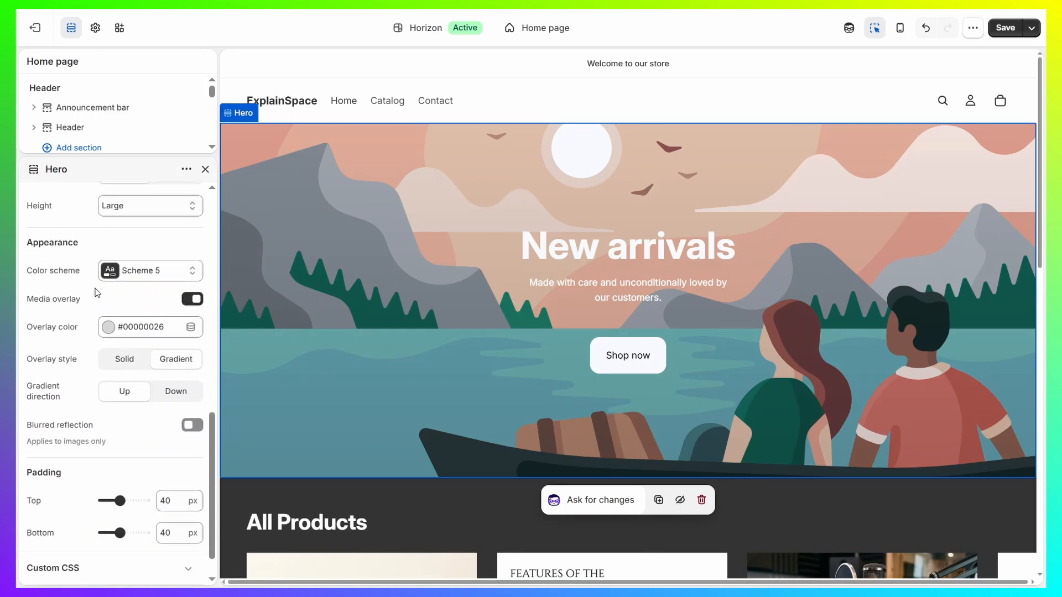
click(205, 169)
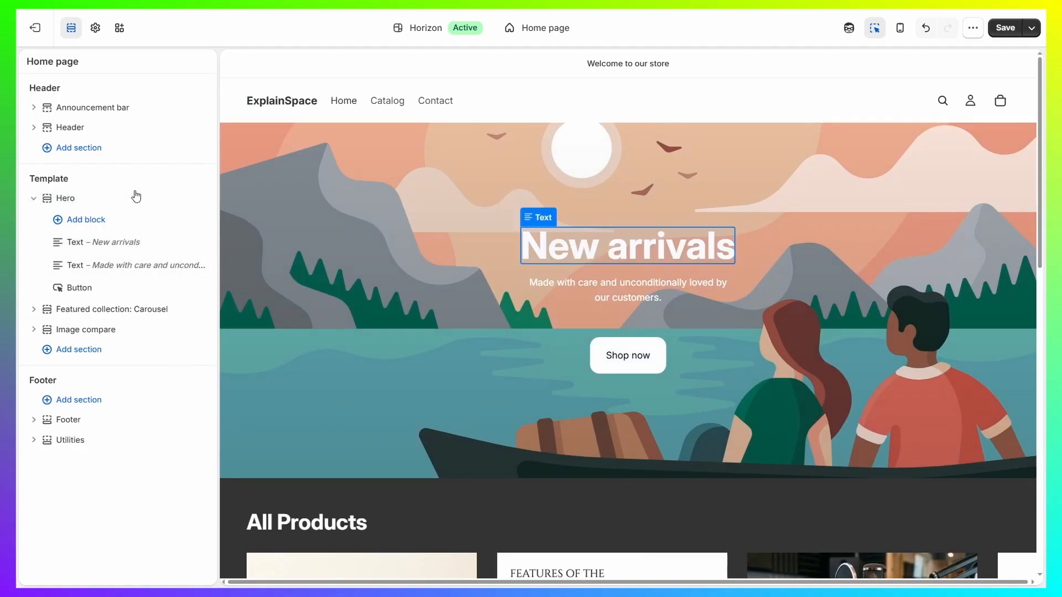
- Replace the Hero section with the Storytelling Video section, found by searching the sections for "video"
click(180, 198)
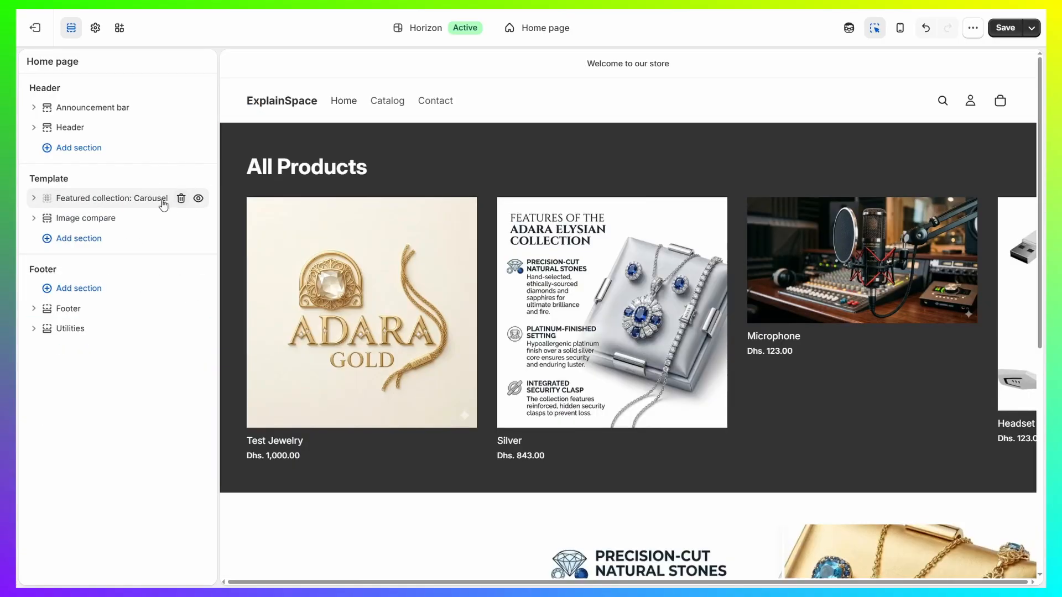
click(93, 238)
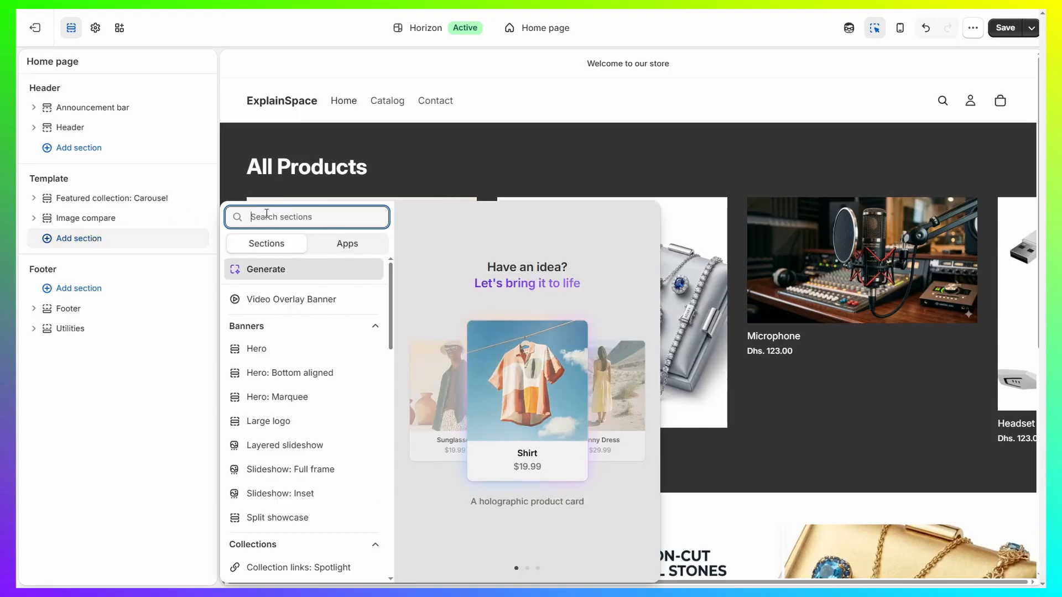
text(video)
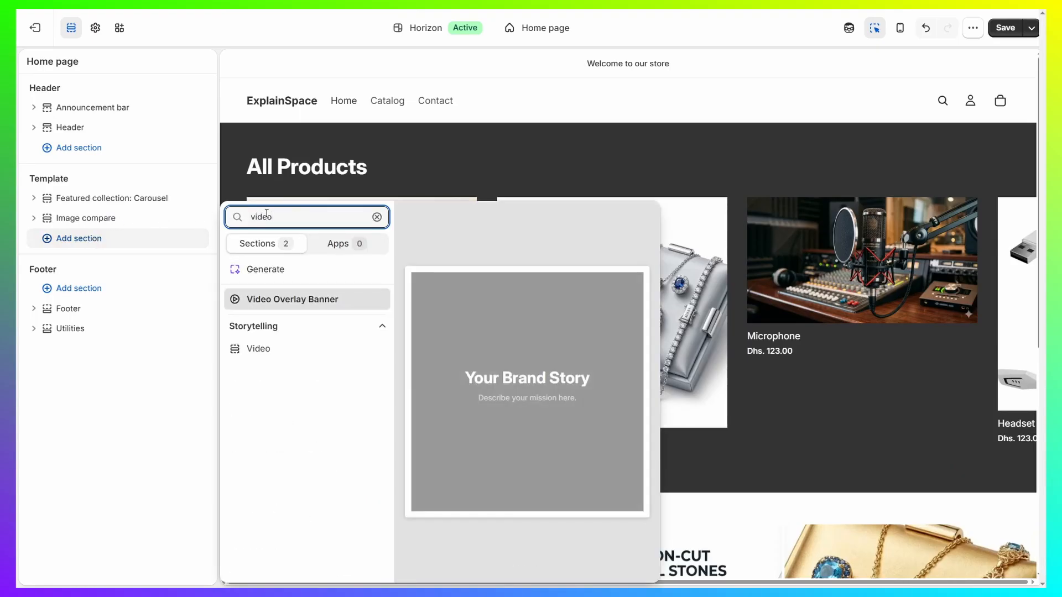
click(272, 354)
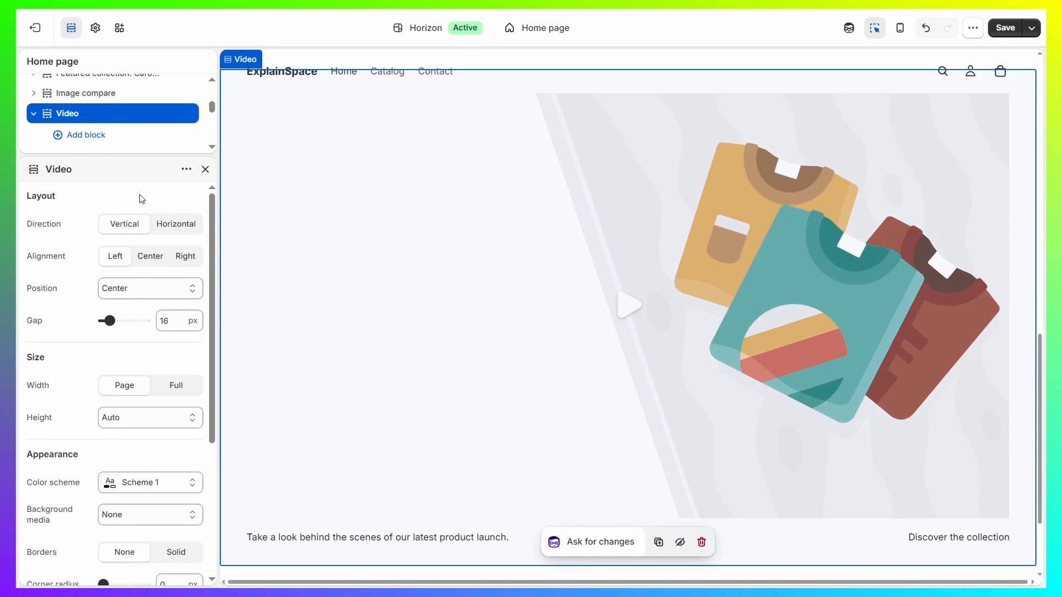
click(205, 170)
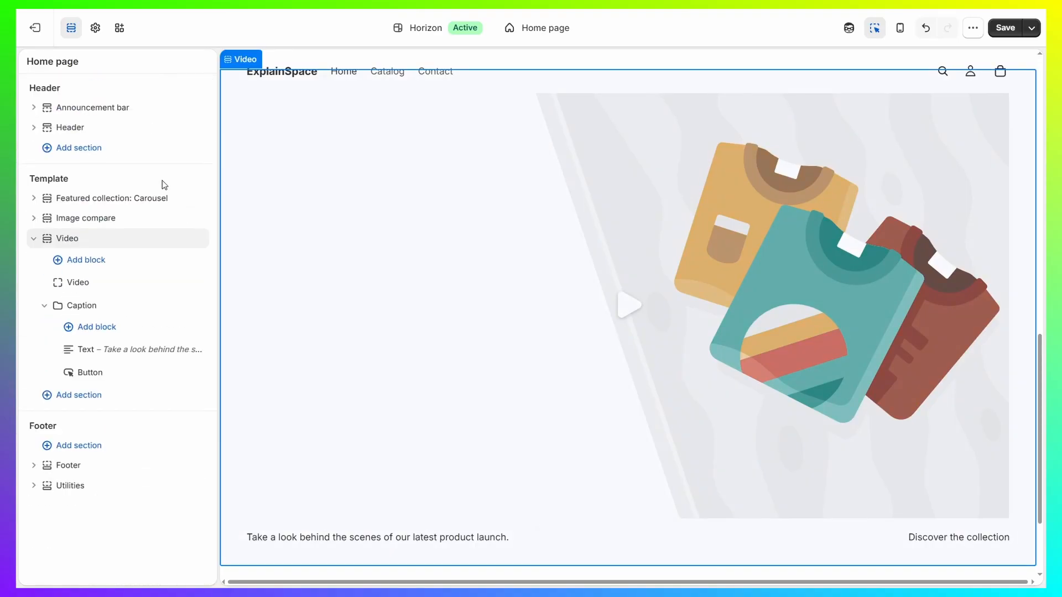
- Choose Uploaded as the Video block's source and check its video file picker without selecting a file
click(99, 283)
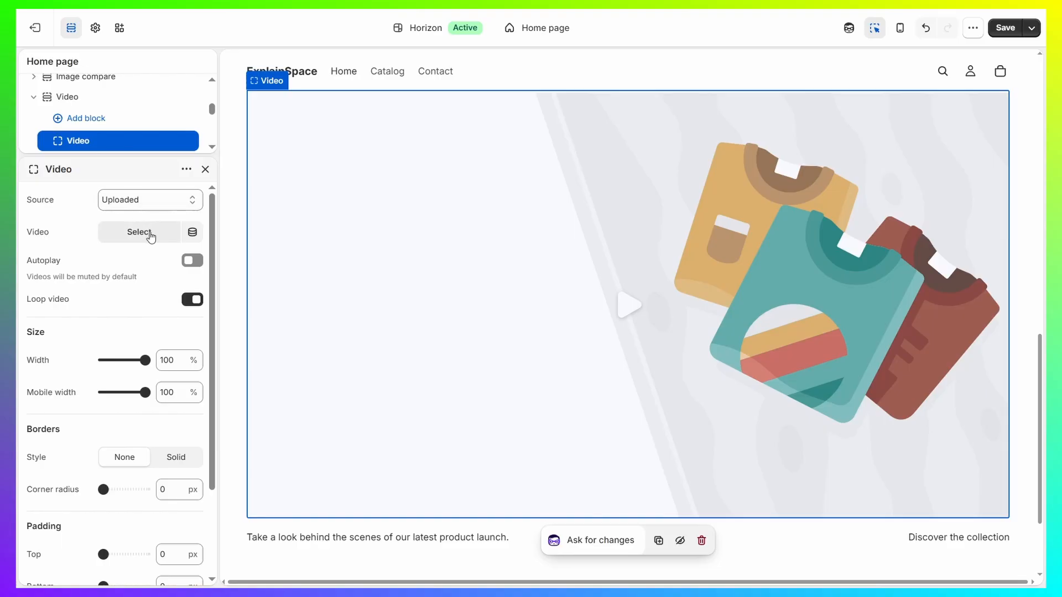
click(147, 205)
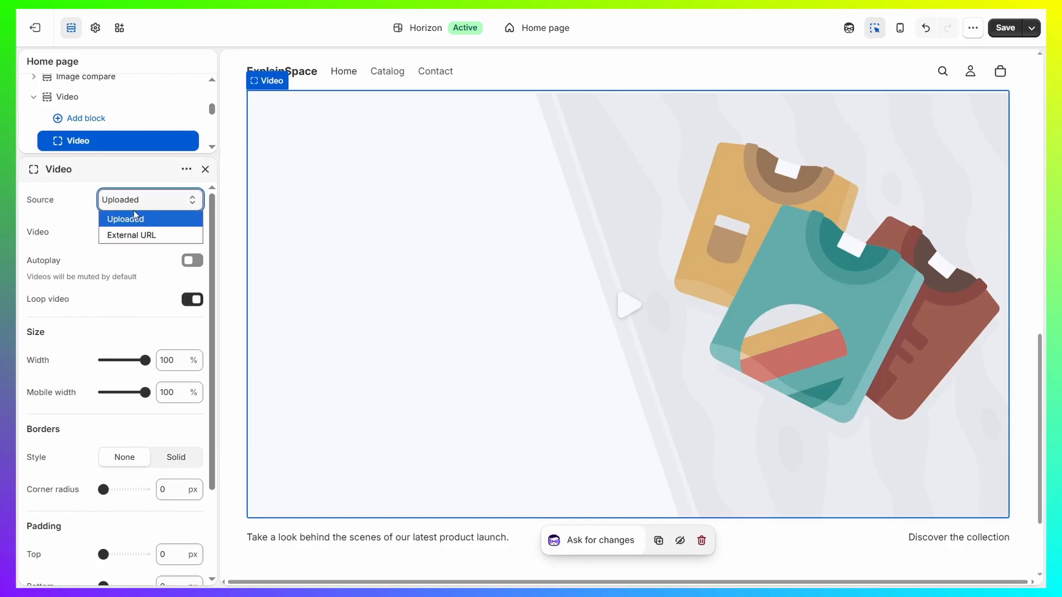
click(135, 219)
click(139, 235)
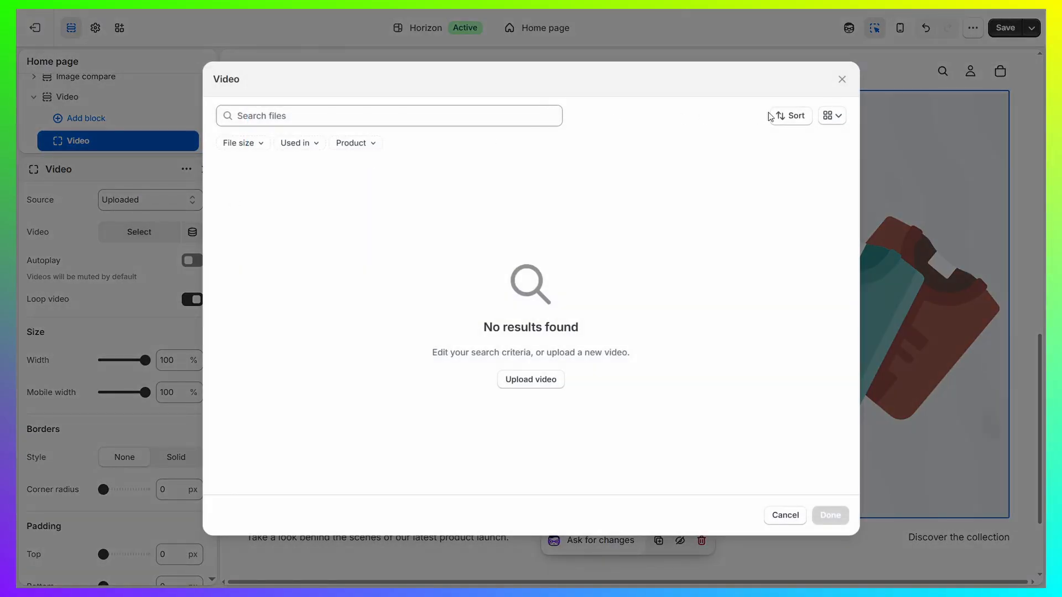
click(840, 79)
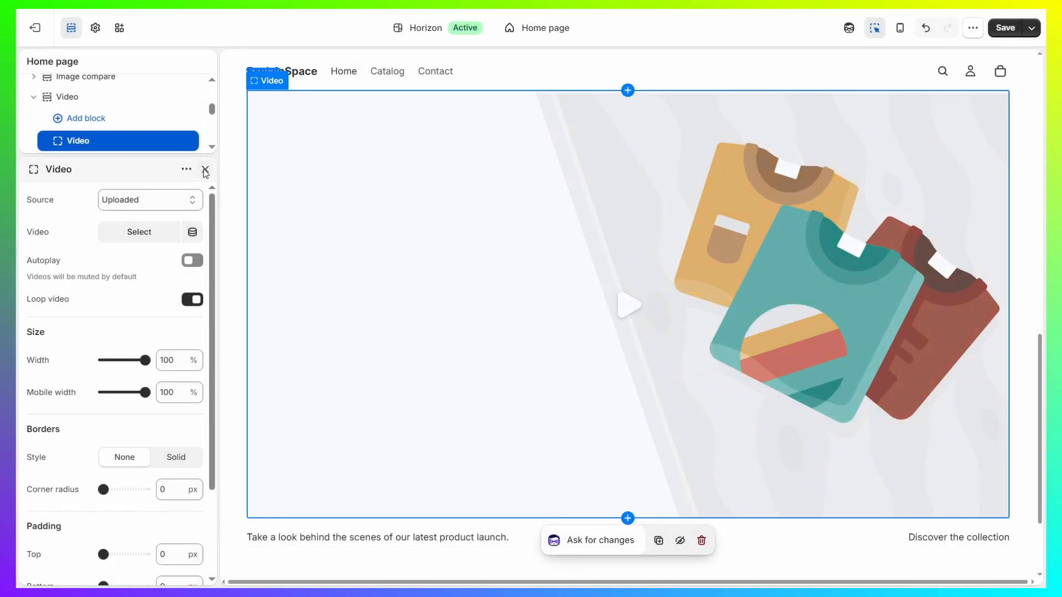
click(205, 169)
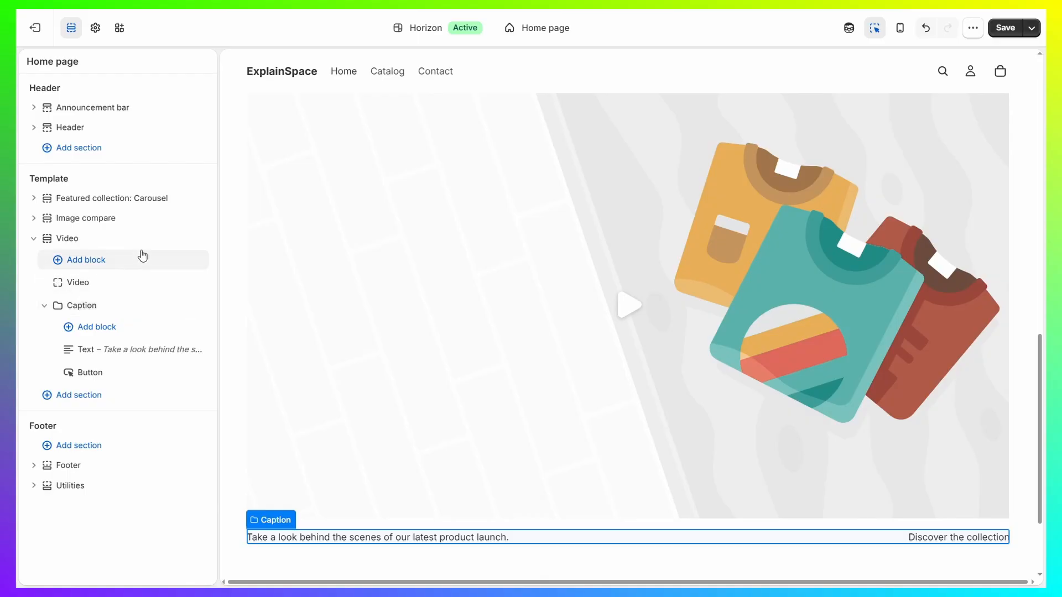
- Delete the Video section and leave the theme editor, discarding all unsaved changes
click(178, 238)
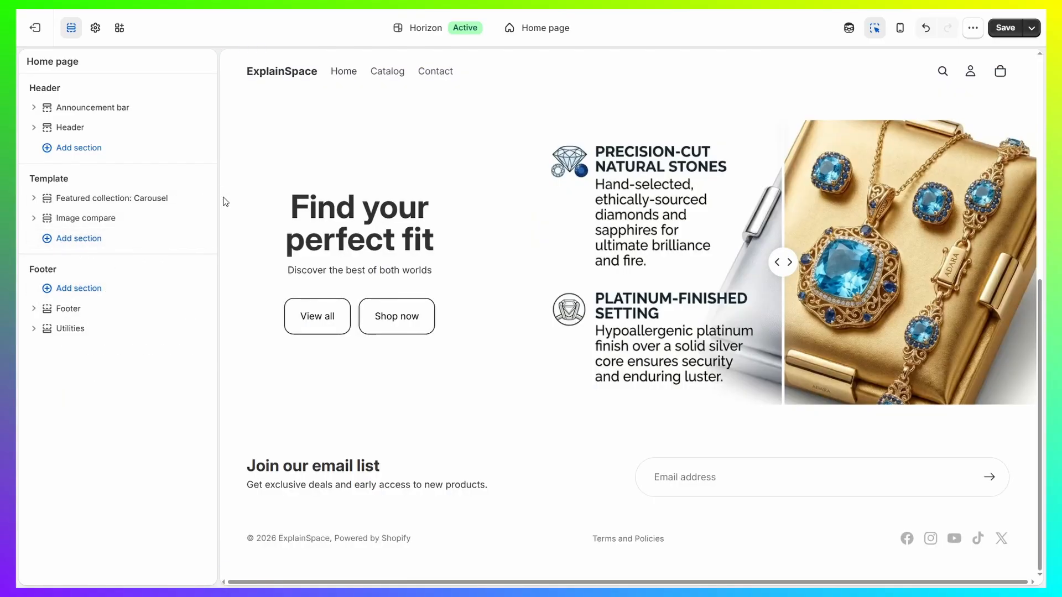
click(26, 36)
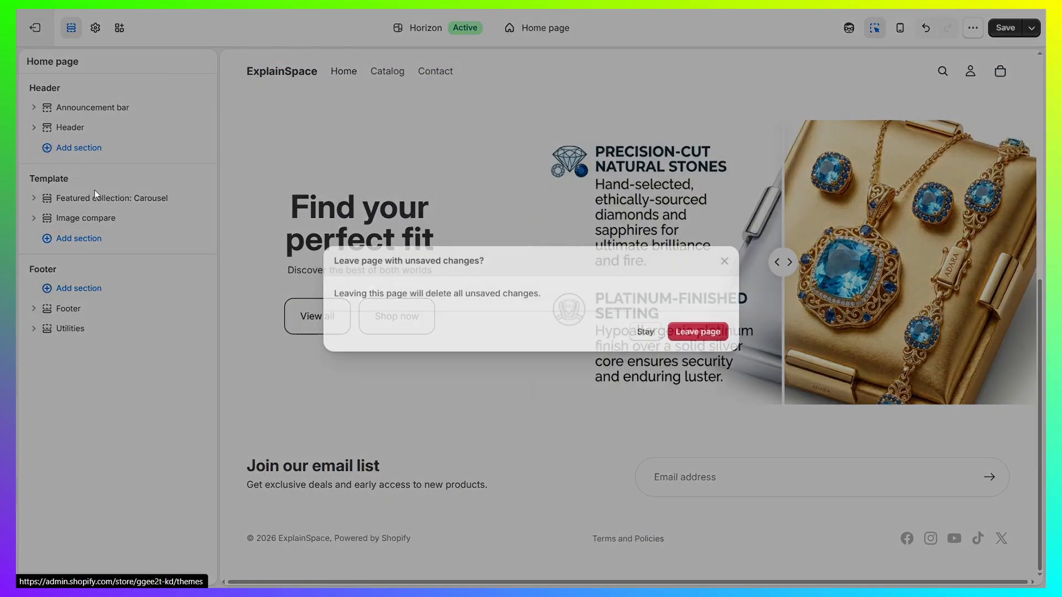
click(682, 333)
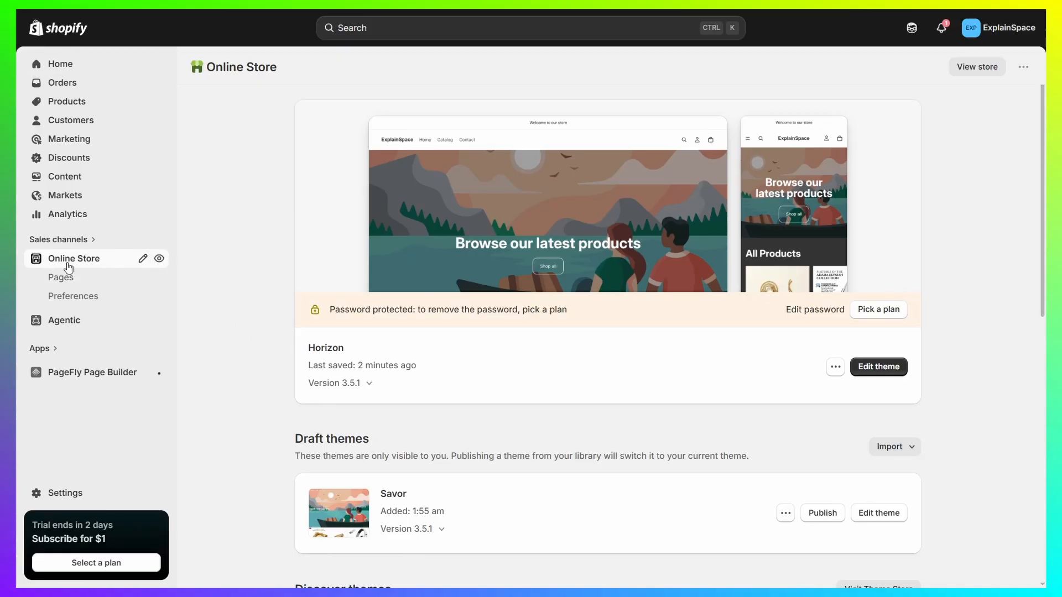
- Open the live Horizon theme's code for editing and expand its sections folder
click(834, 369)
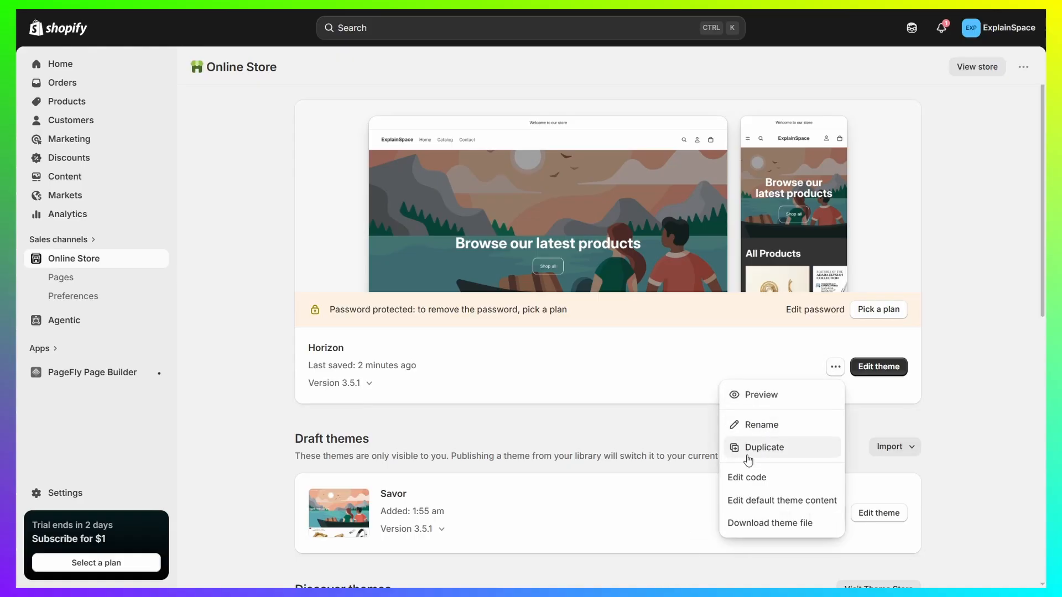
click(742, 478)
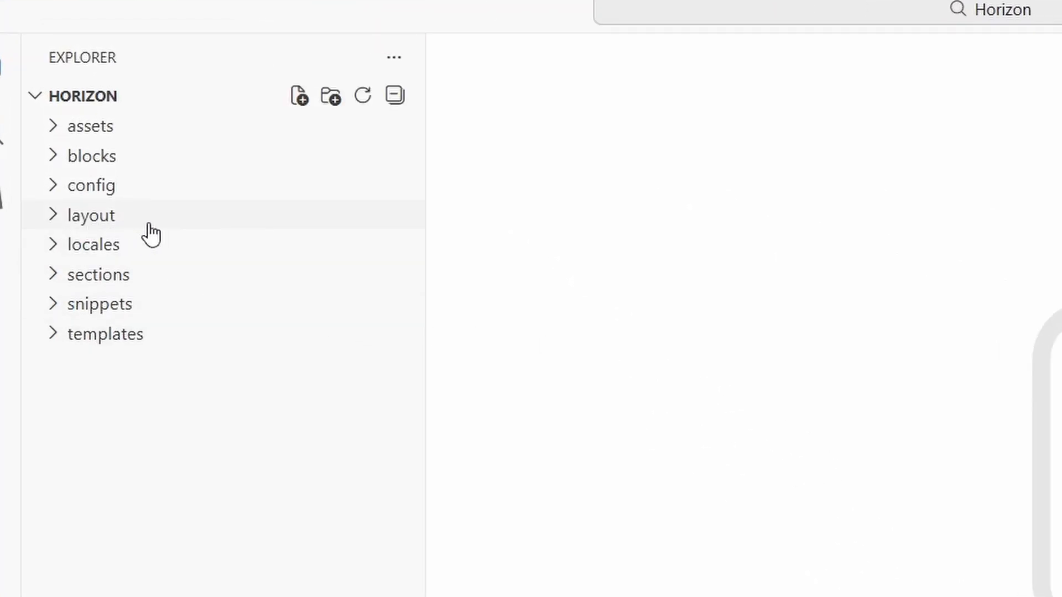
click(52, 283)
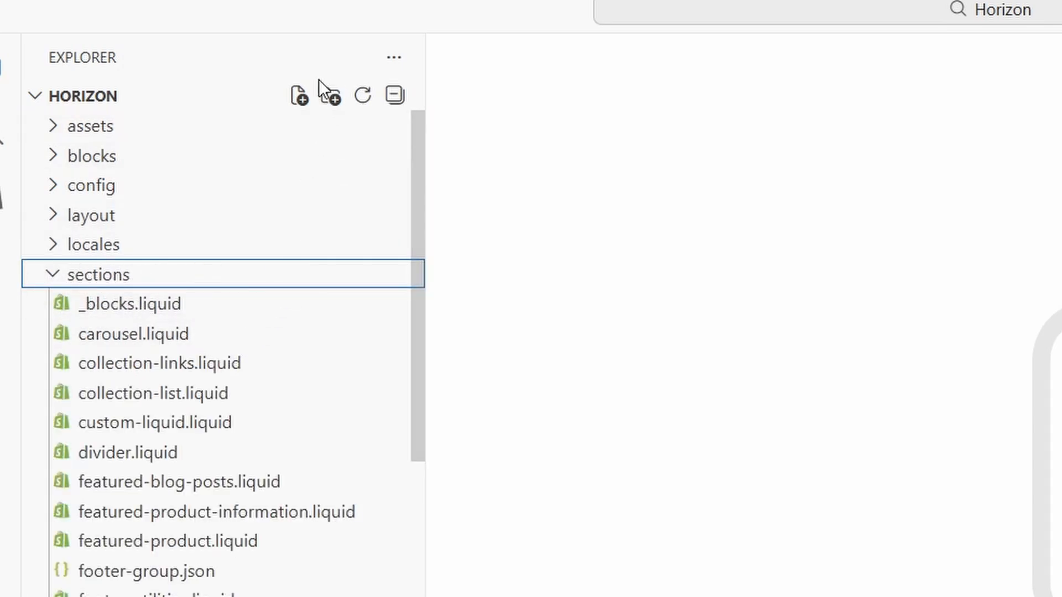
- Create the file video-background.liquid in the sections folder, paste in the Video Background Hero section code, and save it
click(300, 97)
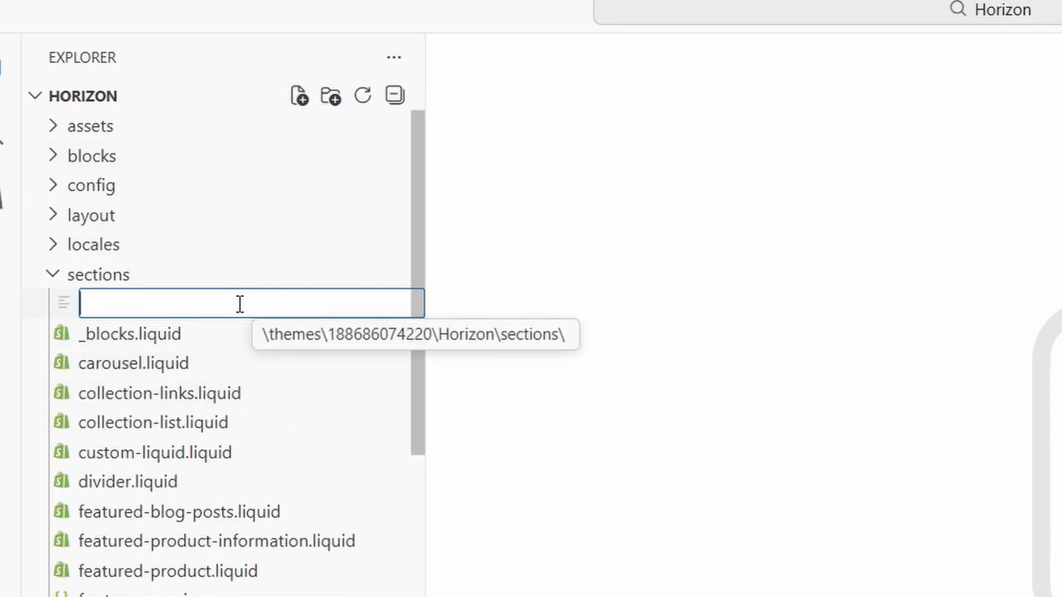
text(video)
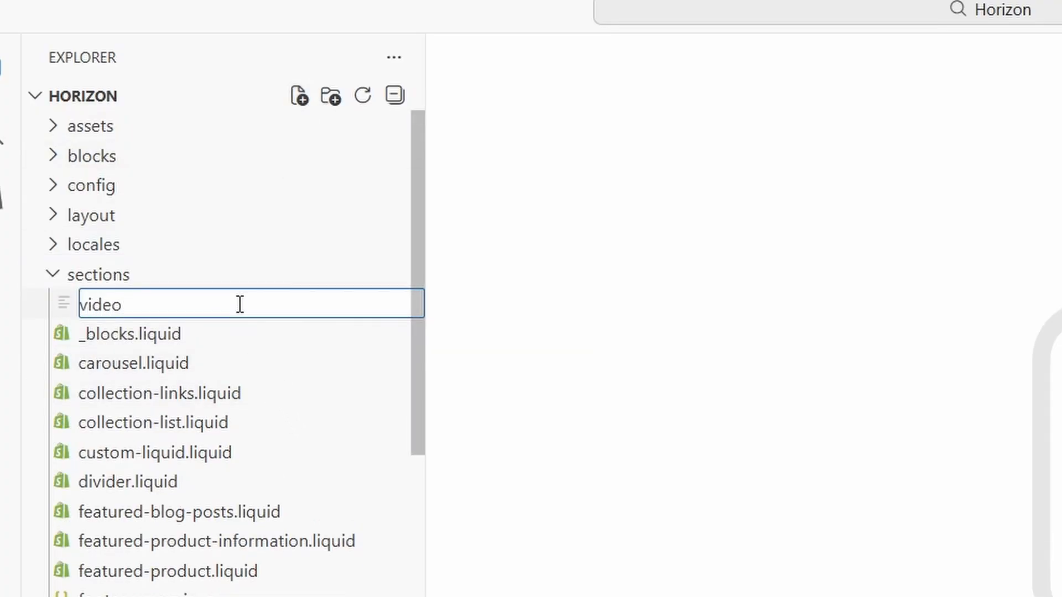
text(-backgrou)
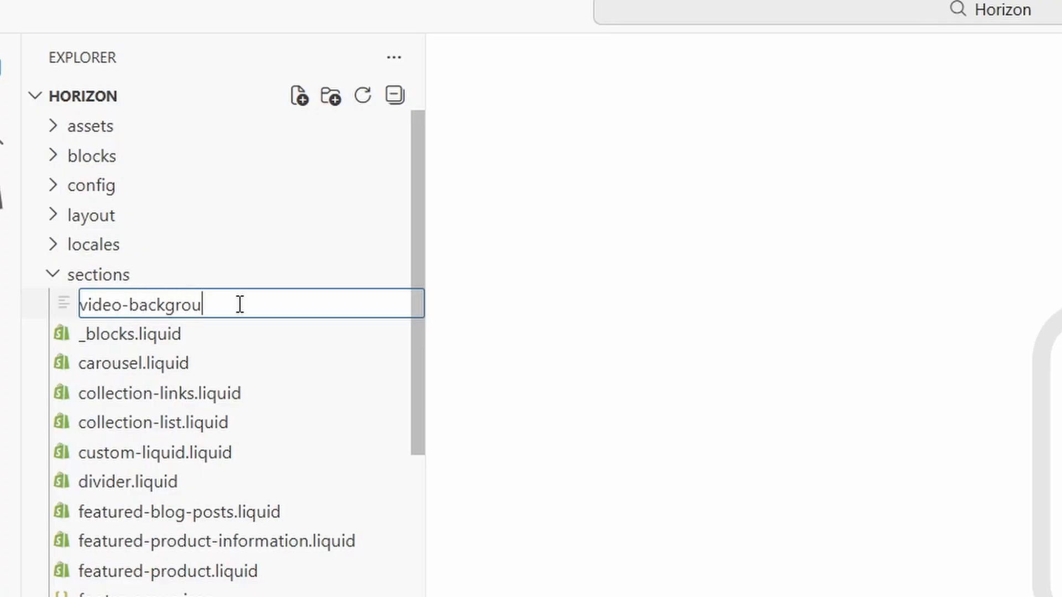
text(nd.liquid)
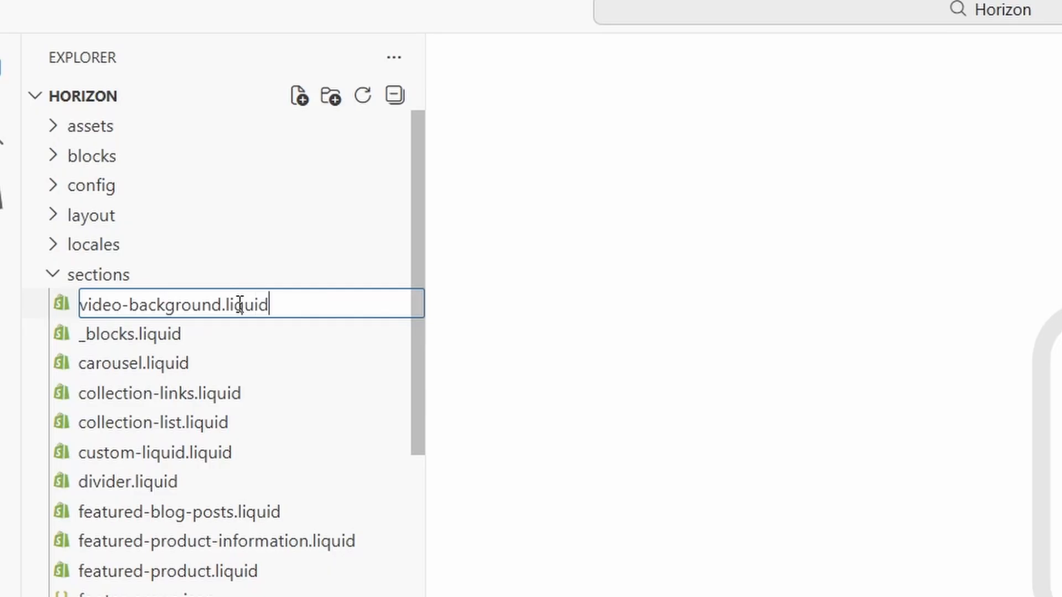
key(Return)
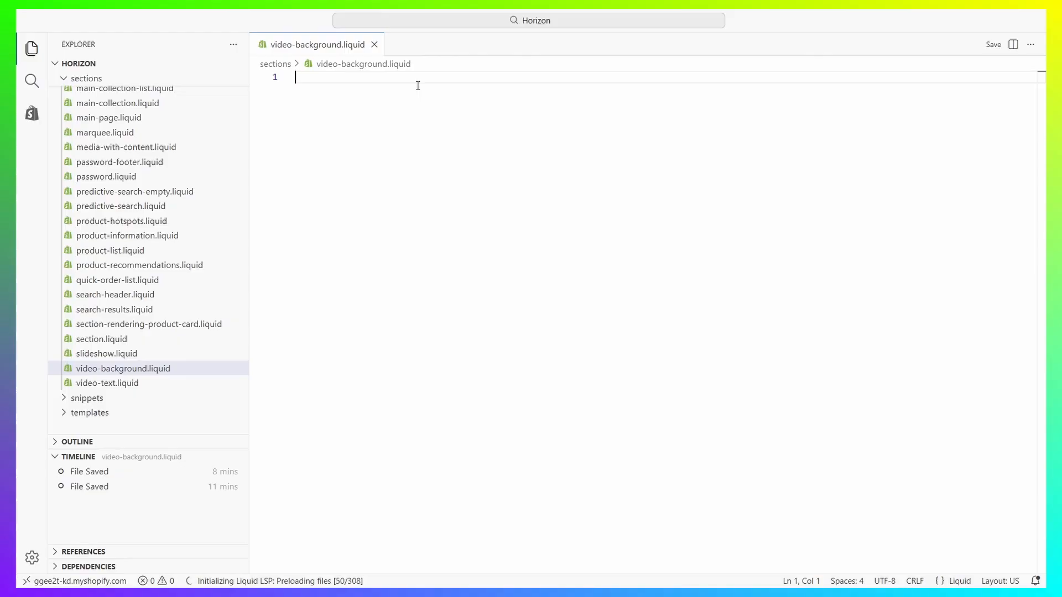
key(ctrl+v)
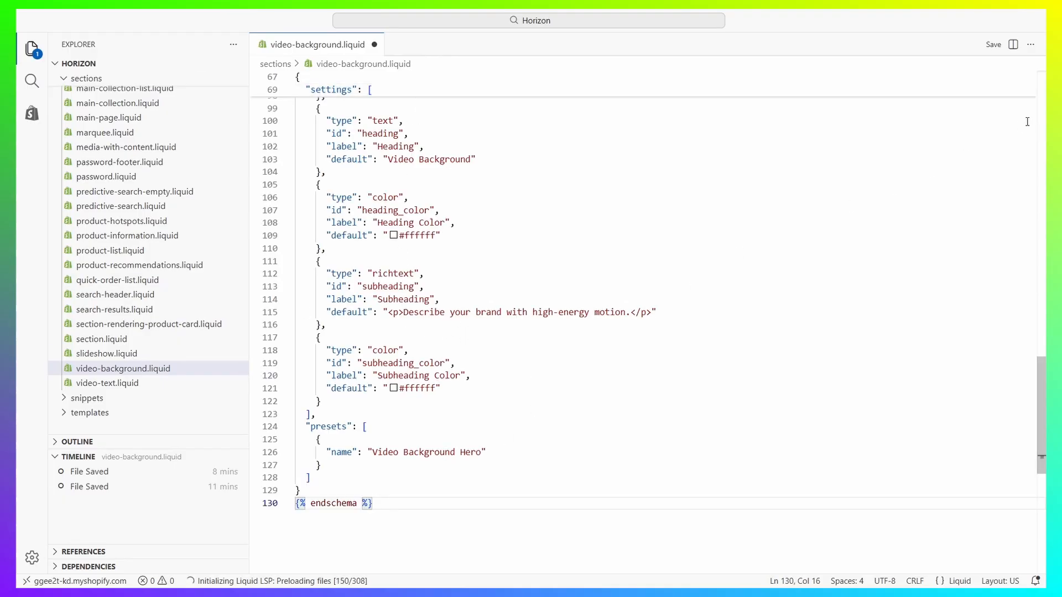
click(994, 50)
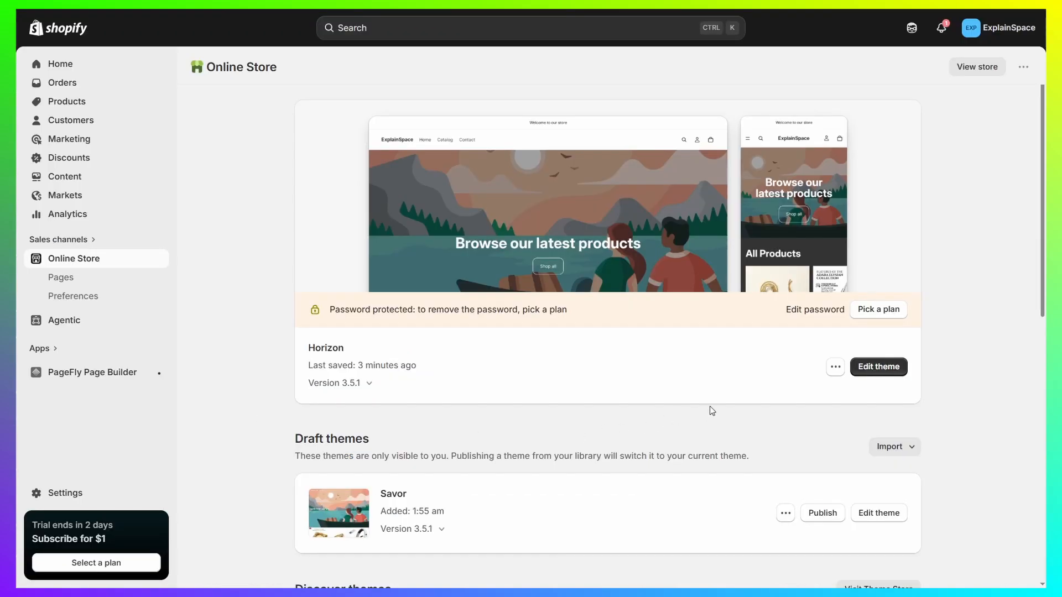
- Open the Horizon theme editor and add the Video Background Hero section to the home page template, then enter its Video File URL field
click(860, 370)
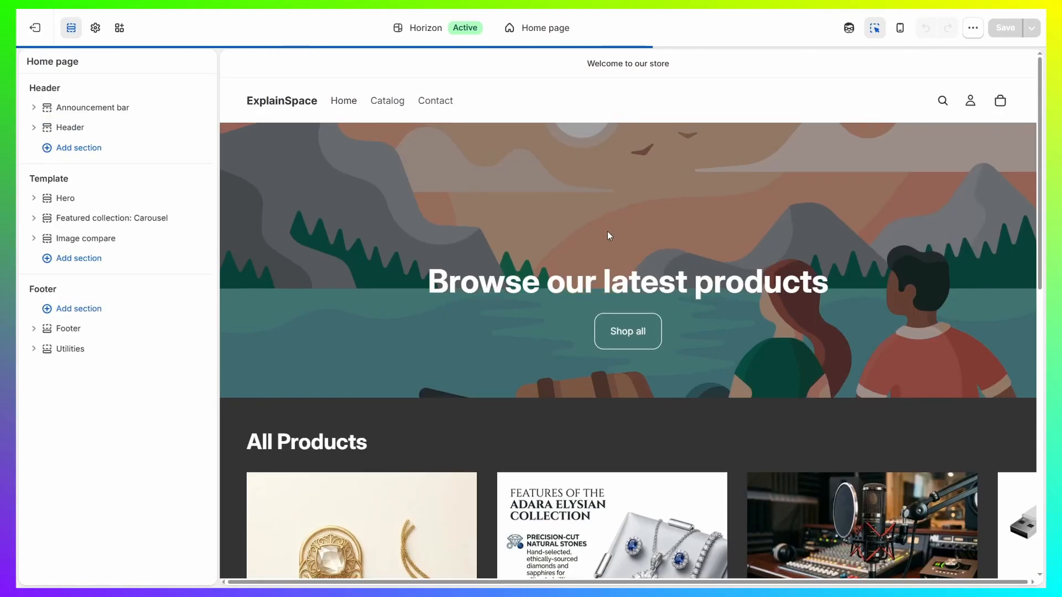
scroll(463, 362, down, 10)
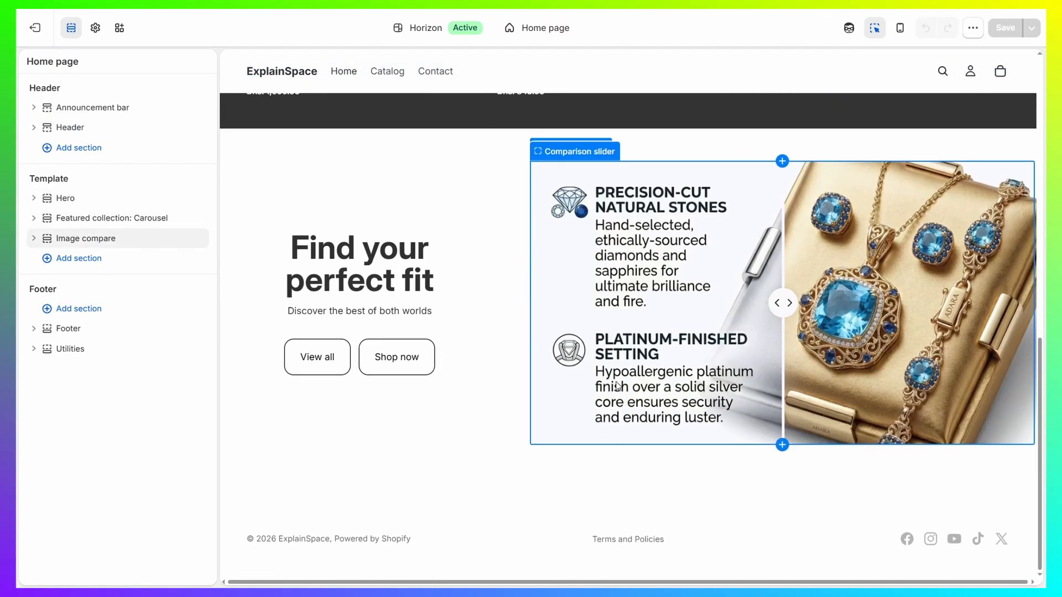
click(92, 259)
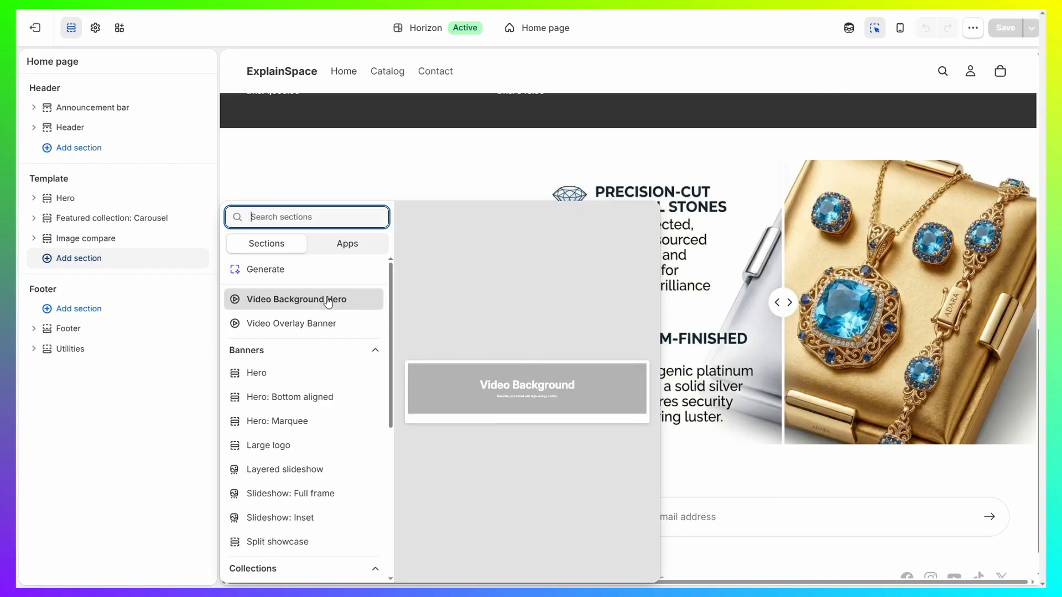
click(271, 302)
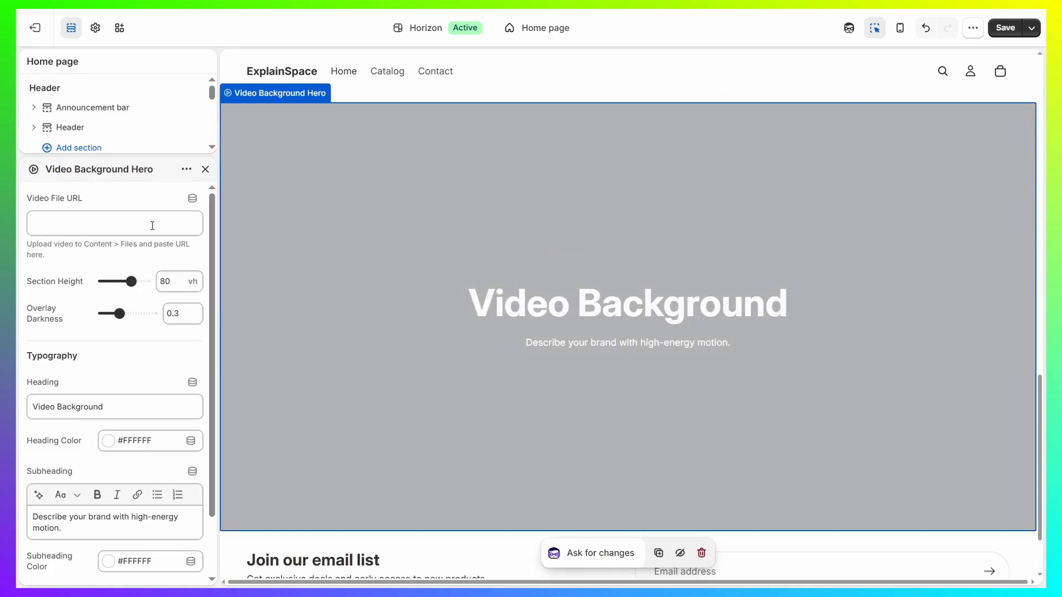
click(152, 226)
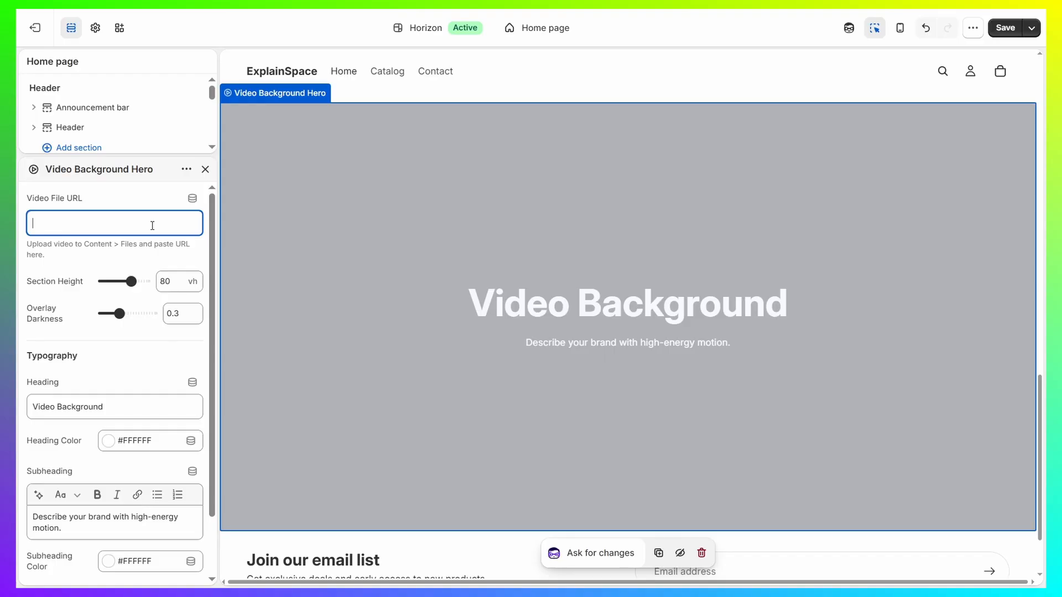
- Leave the theme editor without saving and check the file upload dialog of the store's content files without selecting a file
click(35, 28)
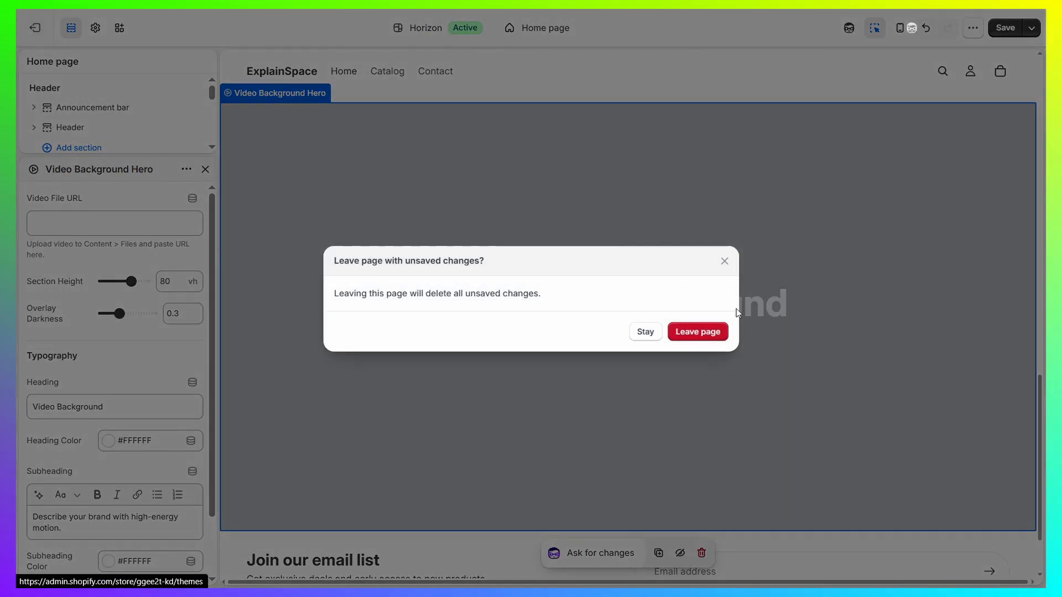
click(714, 340)
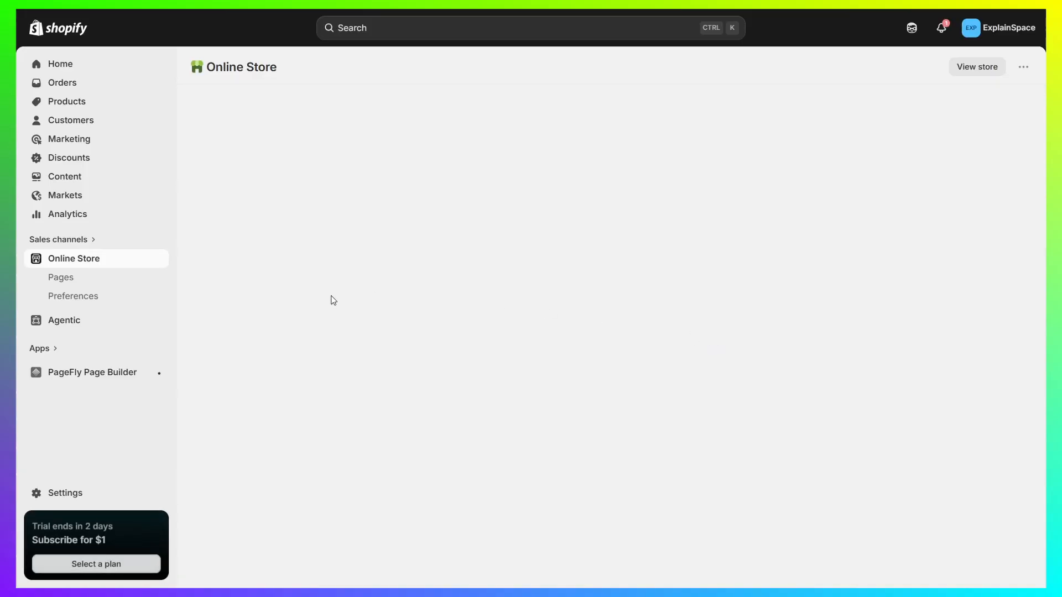
click(69, 177)
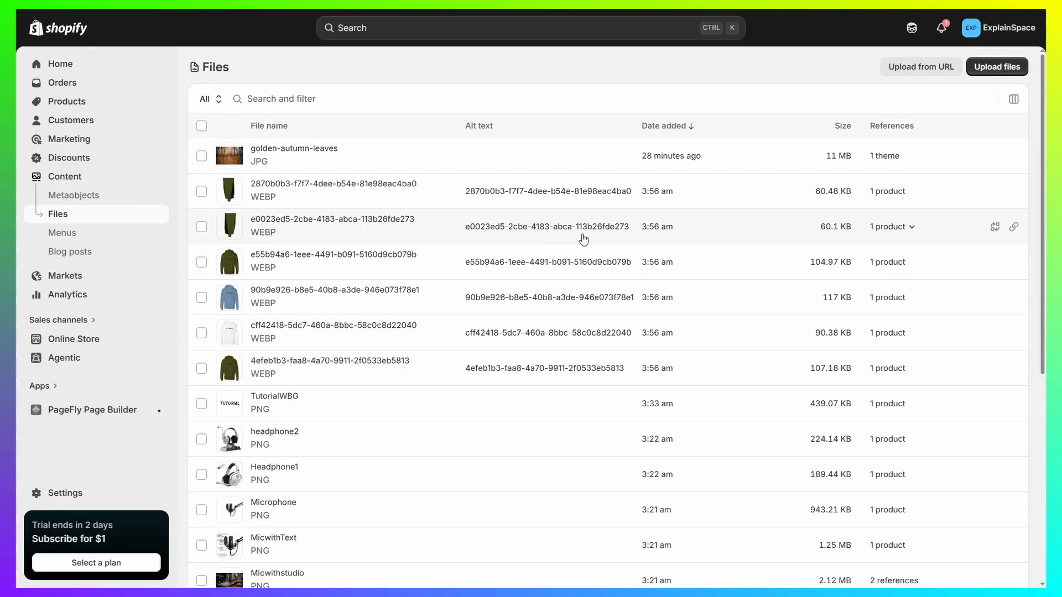
click(1021, 75)
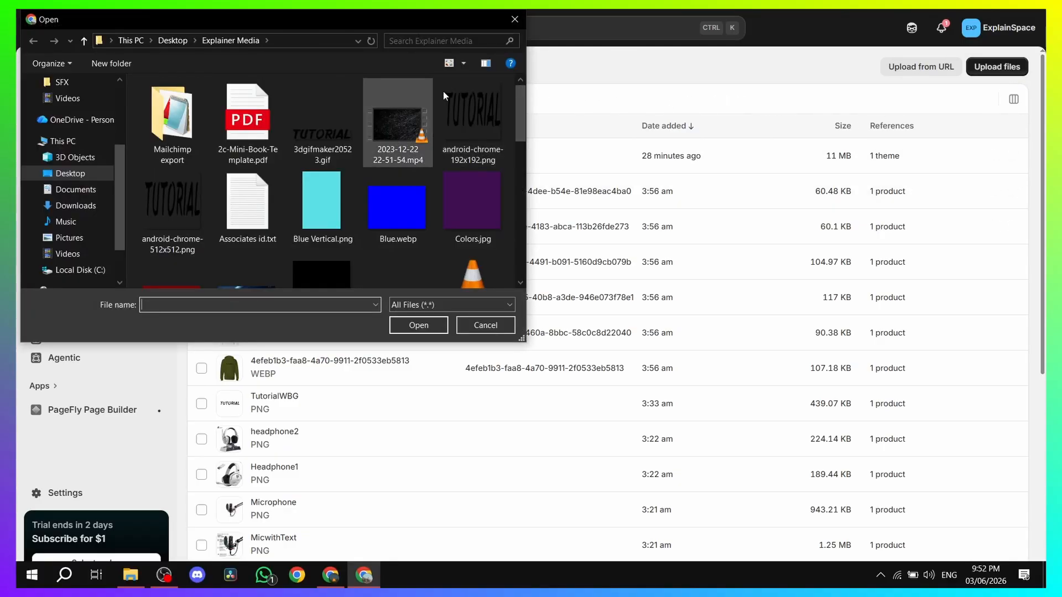
click(513, 21)
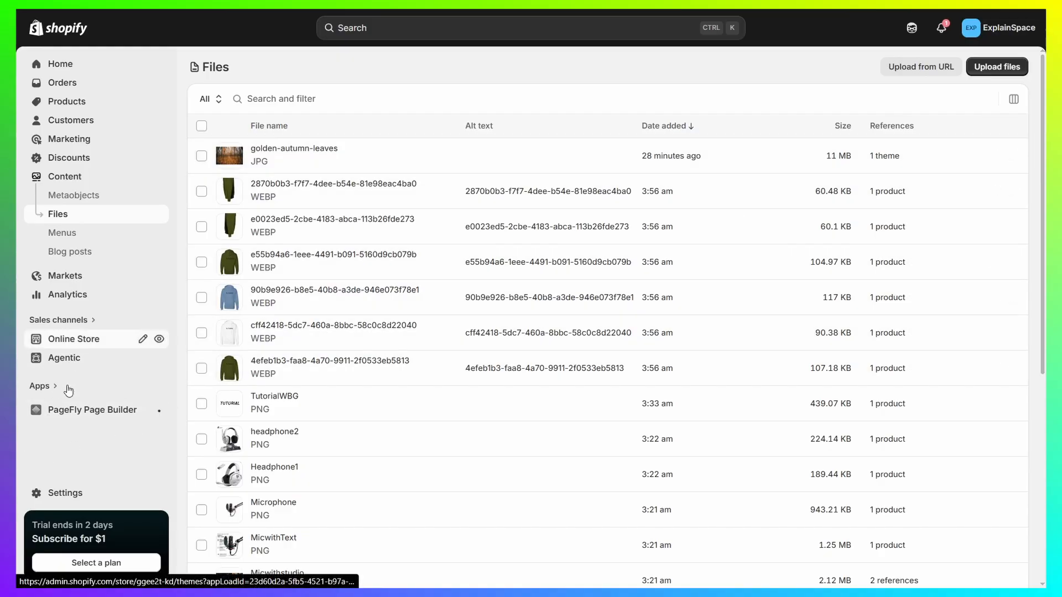
- Reopen the Horizon theme in the theme editor and check the Video Background Hero section's Video File URL
click(69, 339)
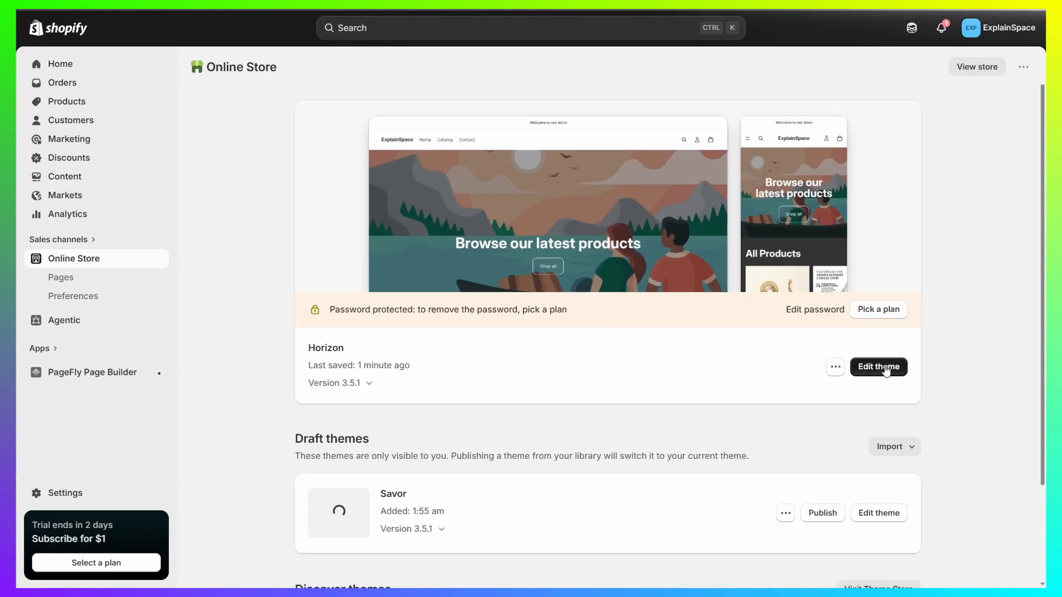
click(881, 367)
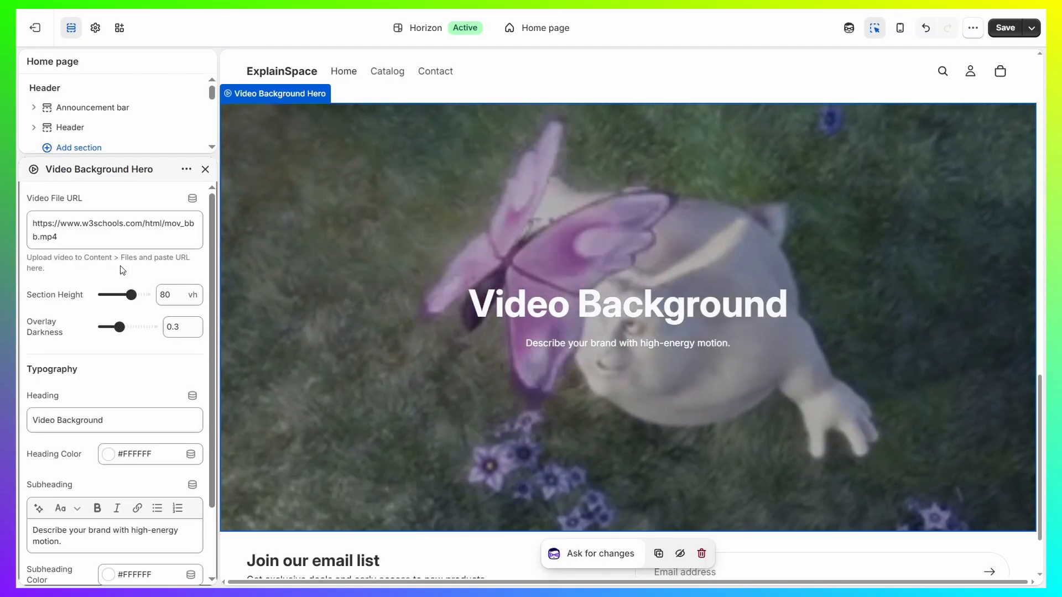
triple_click(113, 230)
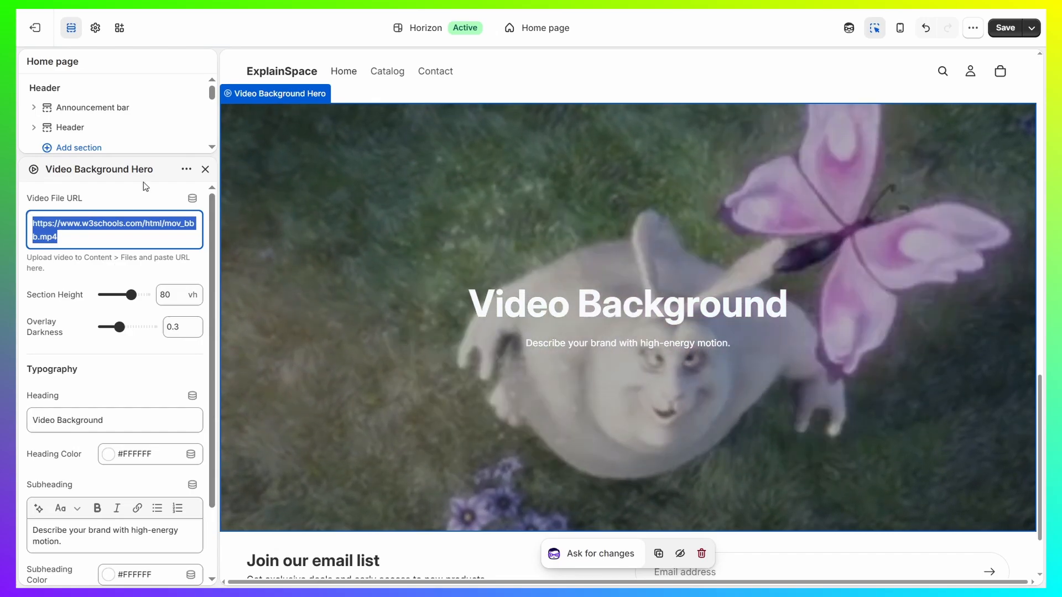
click(166, 195)
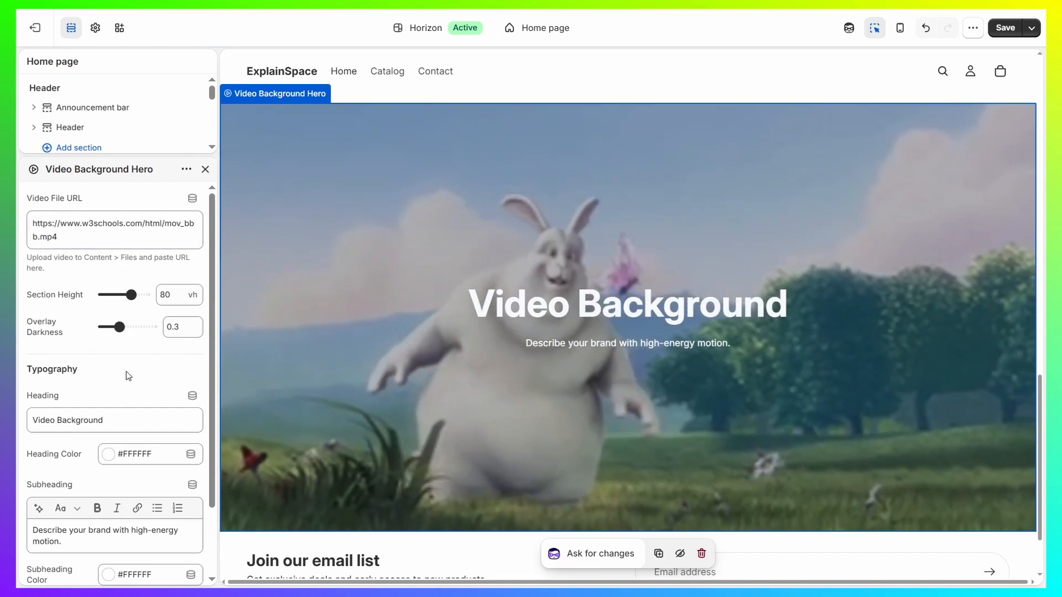
- Set the Video Background Hero's Section Height to 100 vh and its Overlay Darkness to 0.4
scroll(125, 370, down, 2)
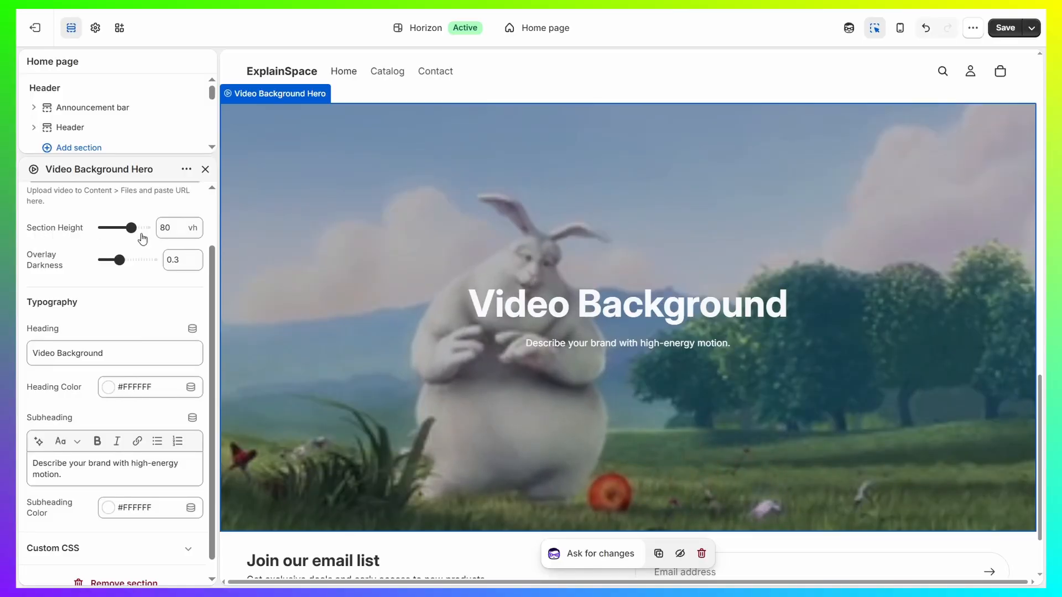
drag(131, 228, 145, 227)
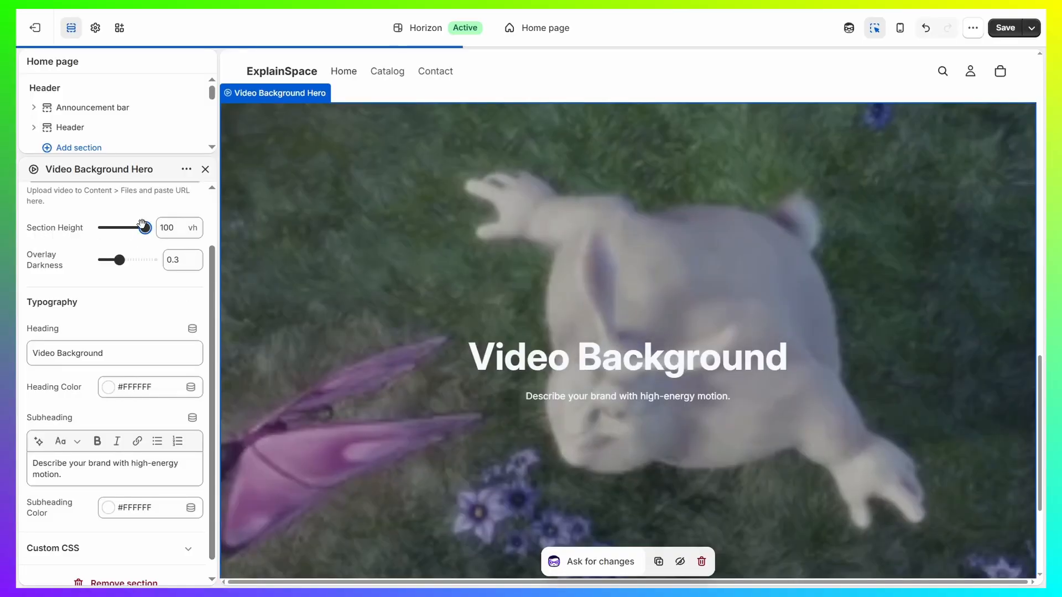
drag(119, 259, 152, 259)
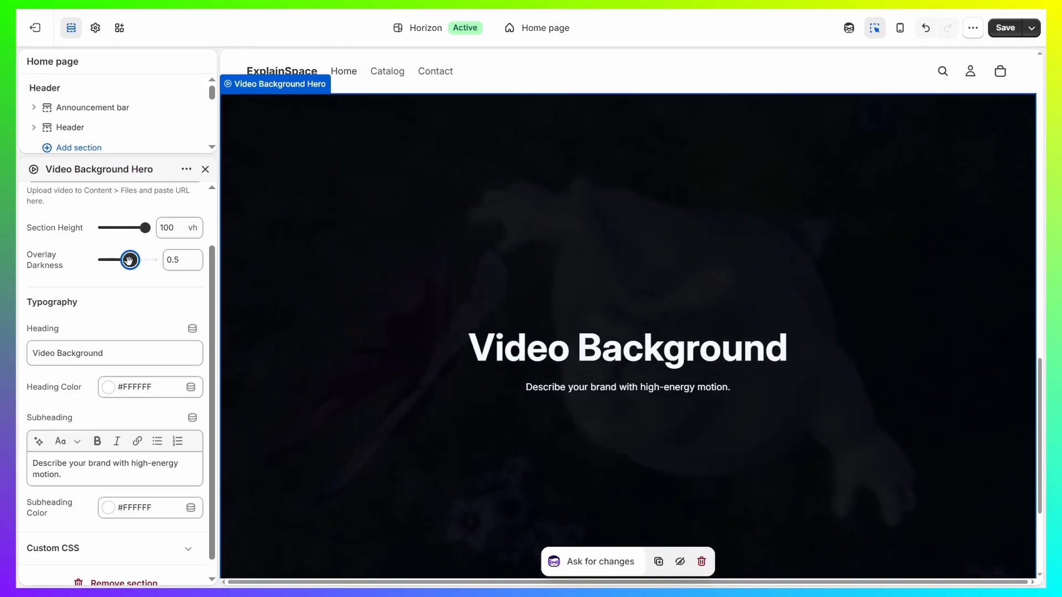
scroll(142, 310, down, 1)
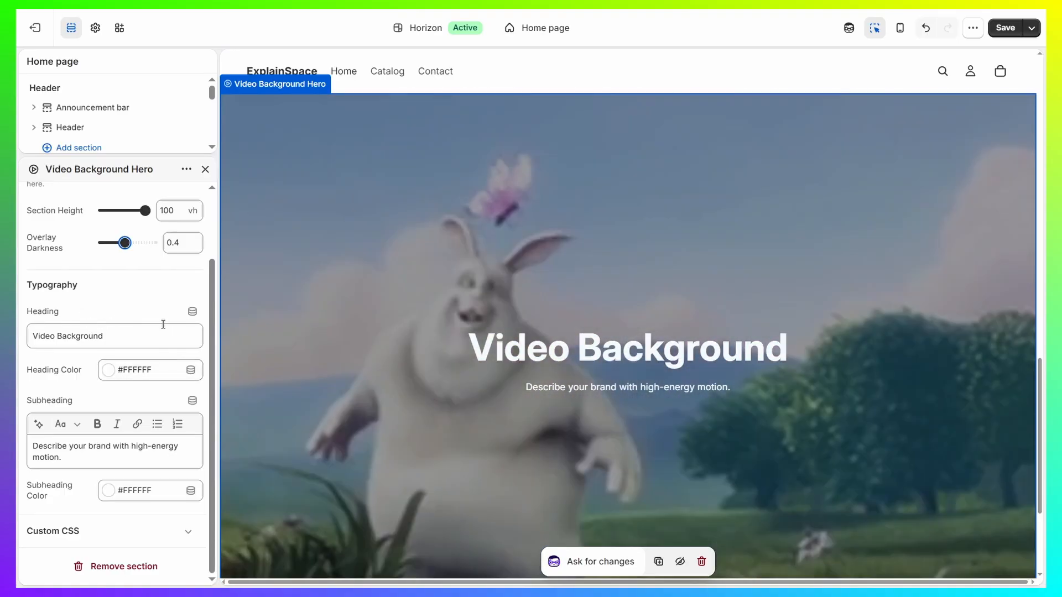
- Set the Video Background Hero's Heading Color to red #FF0000 and its Subheading Color to yellow #FFCF08
drag(108, 337, 26, 335)
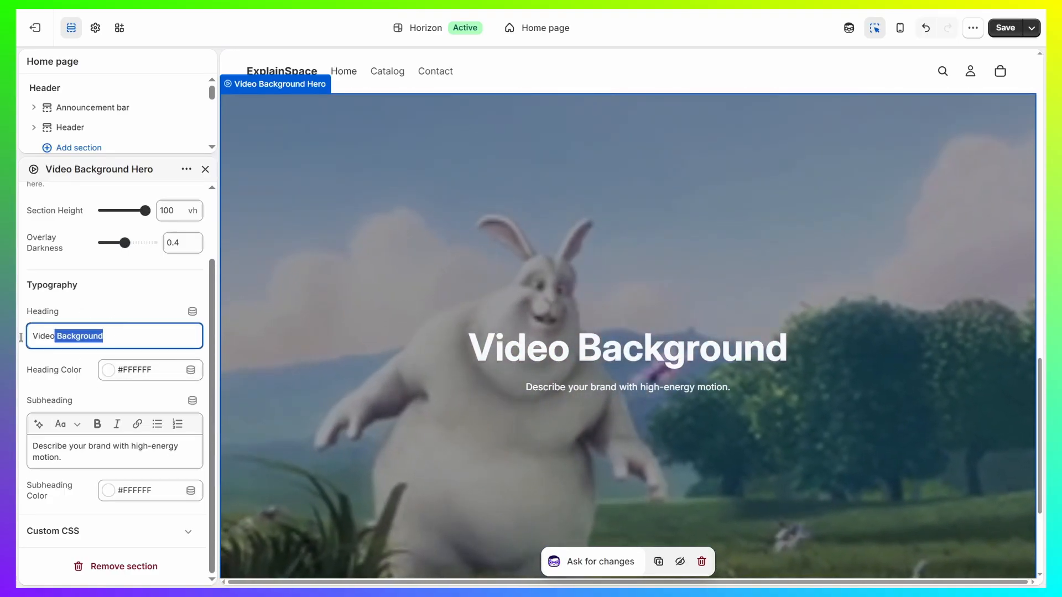
drag(100, 456, 36, 447)
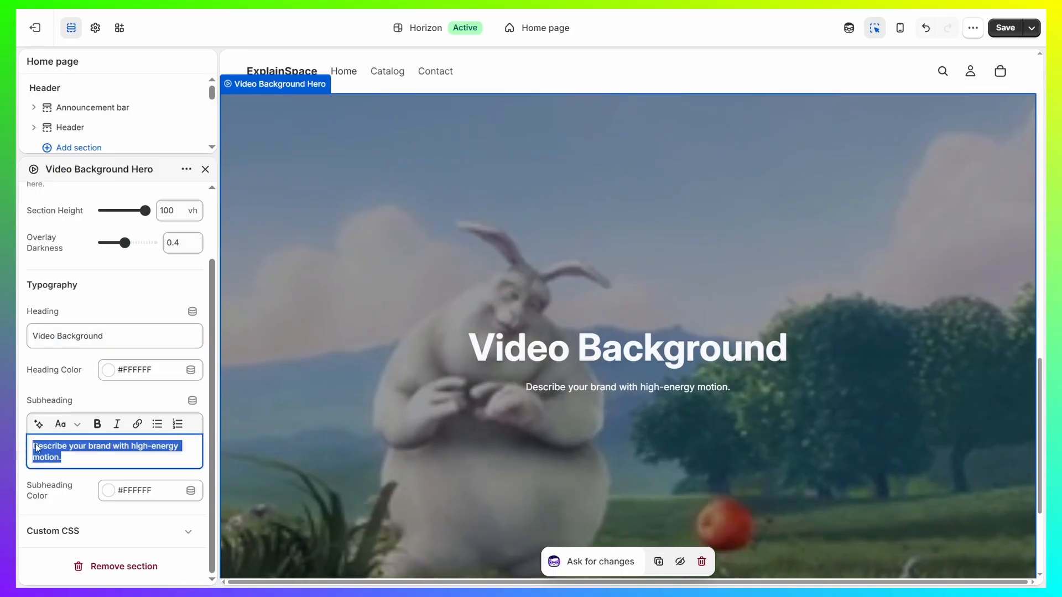
click(114, 377)
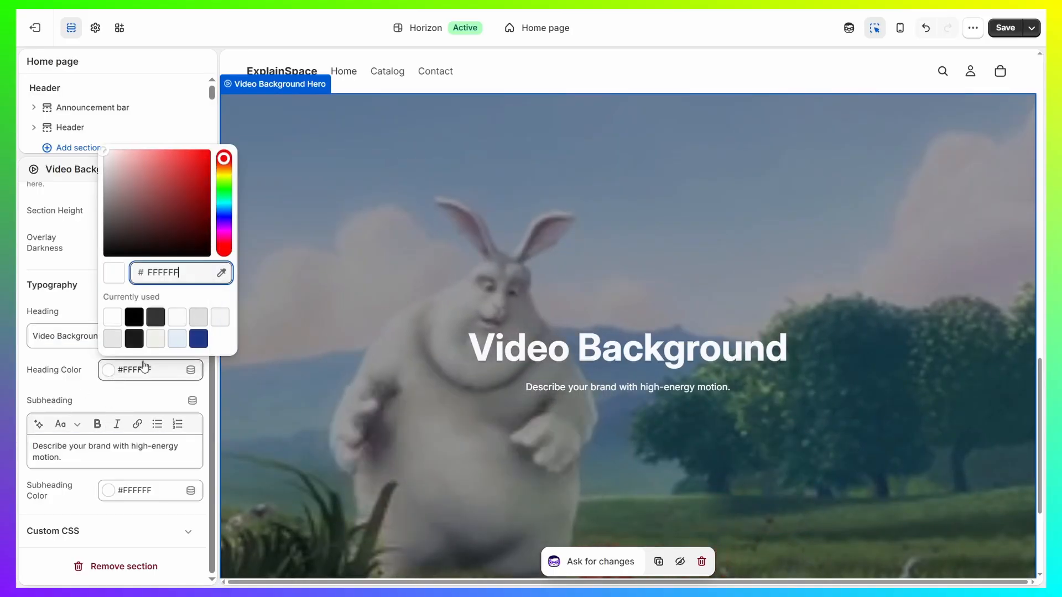
drag(197, 182, 216, 140)
click(114, 496)
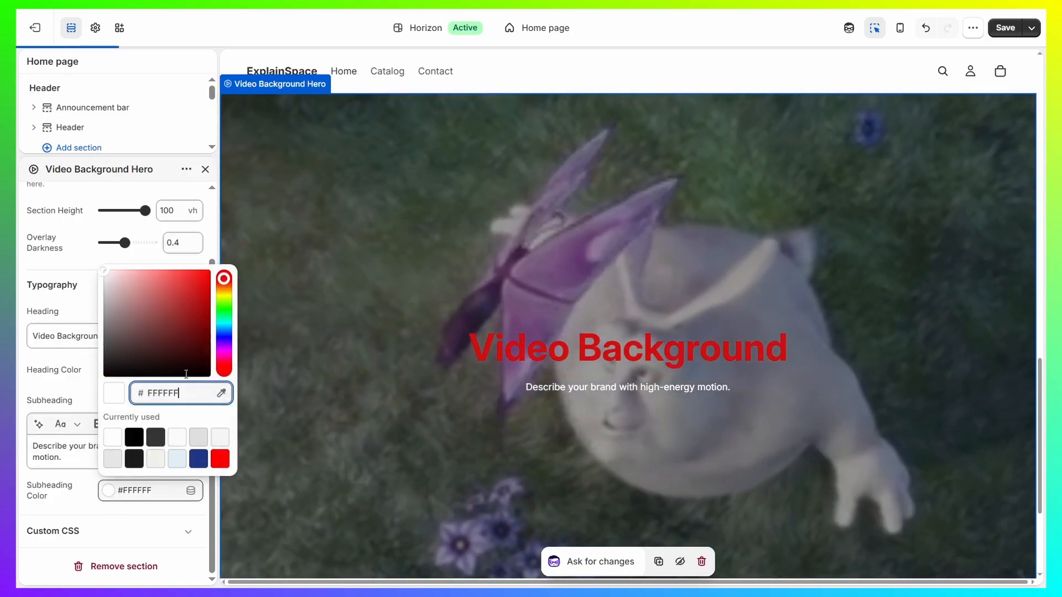
click(224, 291)
drag(180, 290, 207, 262)
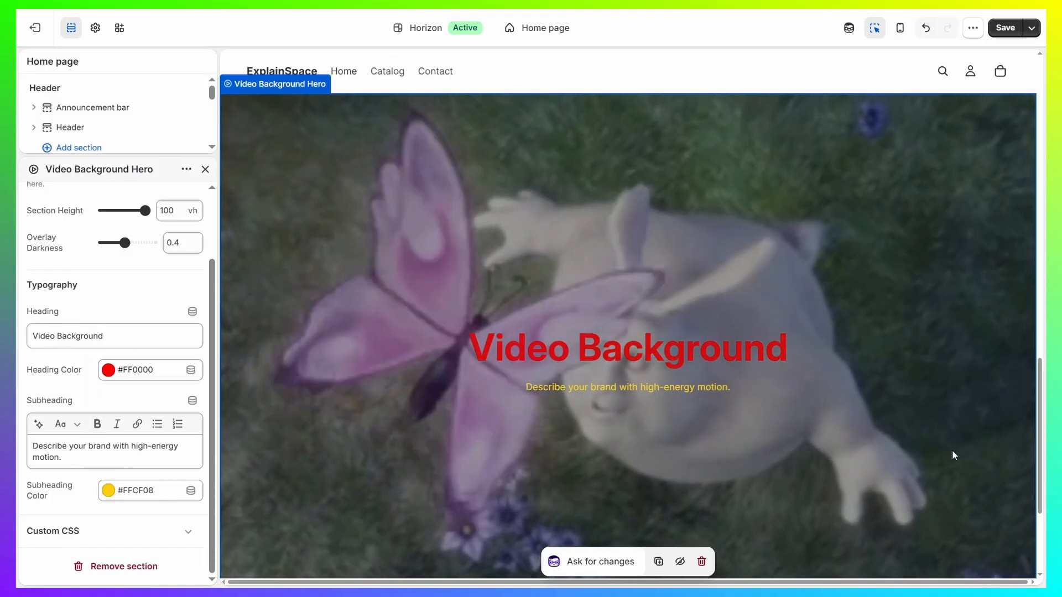
- Review how the Video Background Hero section sits below the image comparison in the home page preview
scroll(616, 502, up, 6)
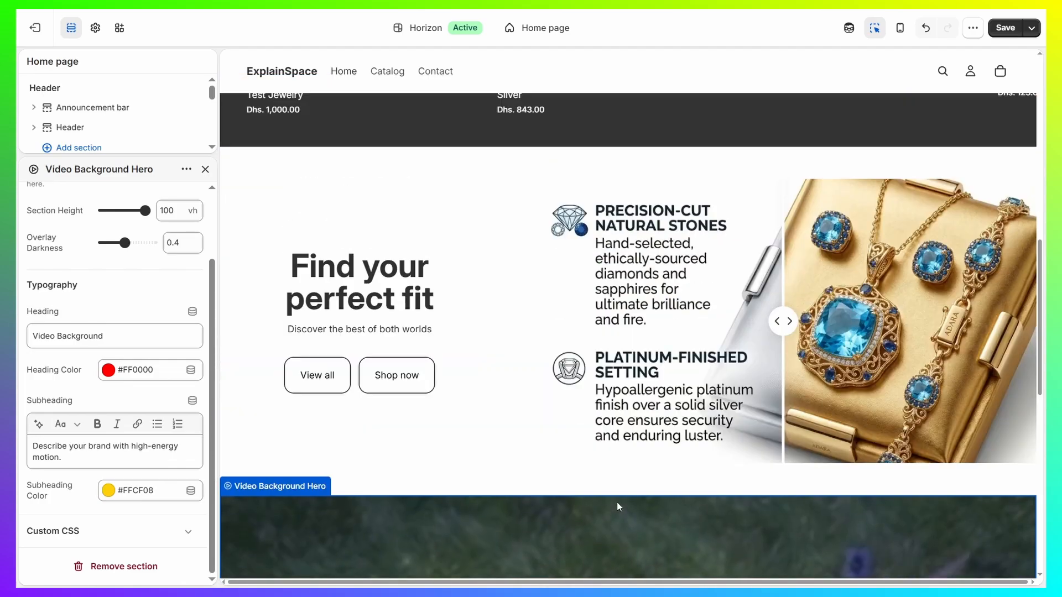
scroll(616, 502, down, 7)
scroll(588, 500, up, 6)
scroll(589, 503, down, 6)
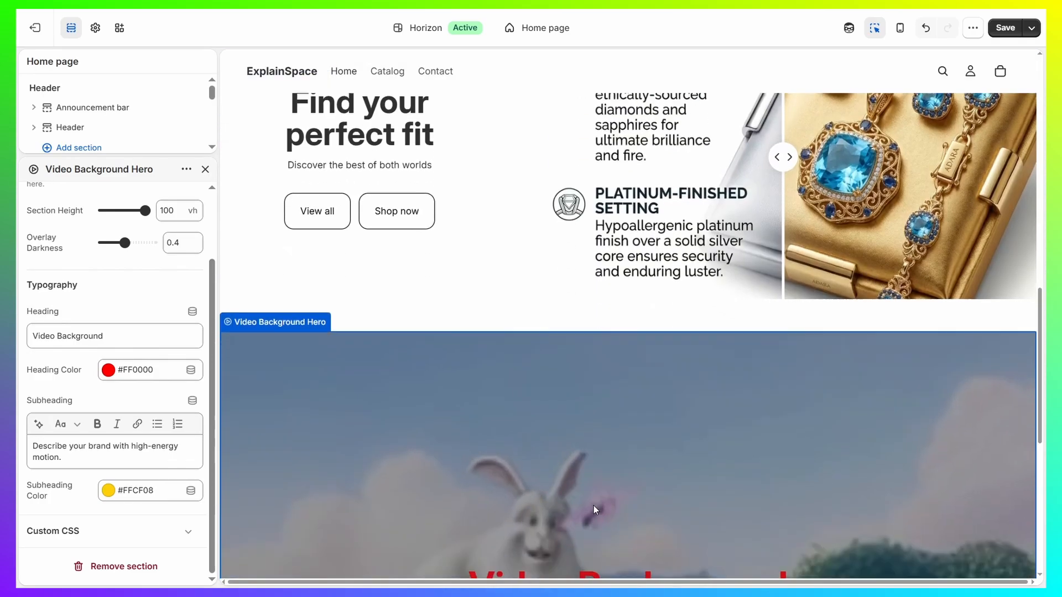